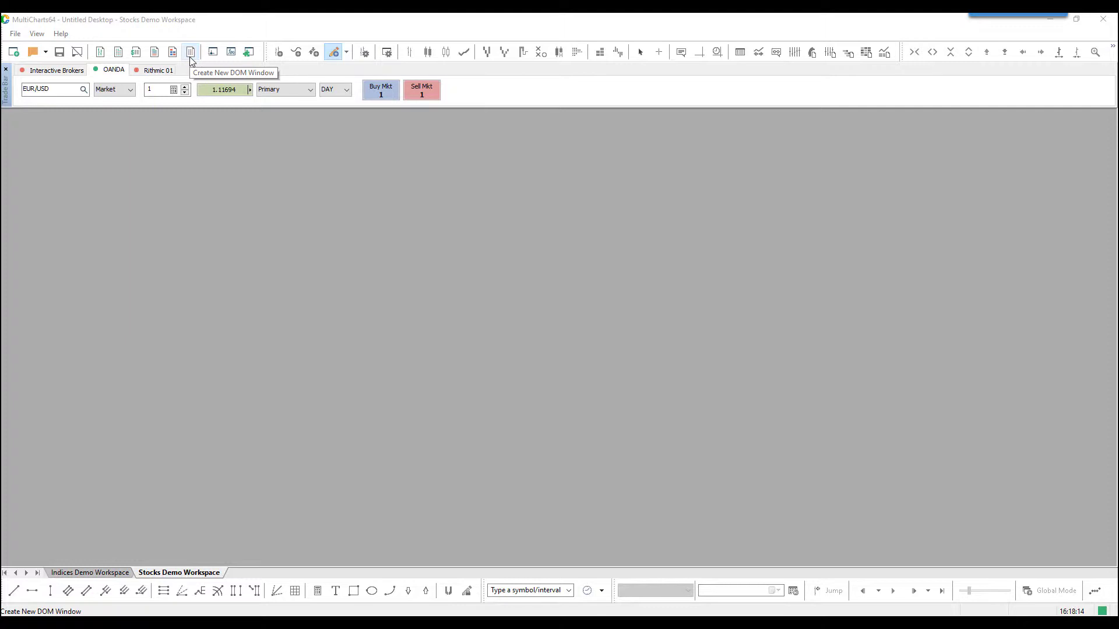
- Create a new DOM window from the File > New menu
{"action": "left_click", "coordinate": [11, 35]}
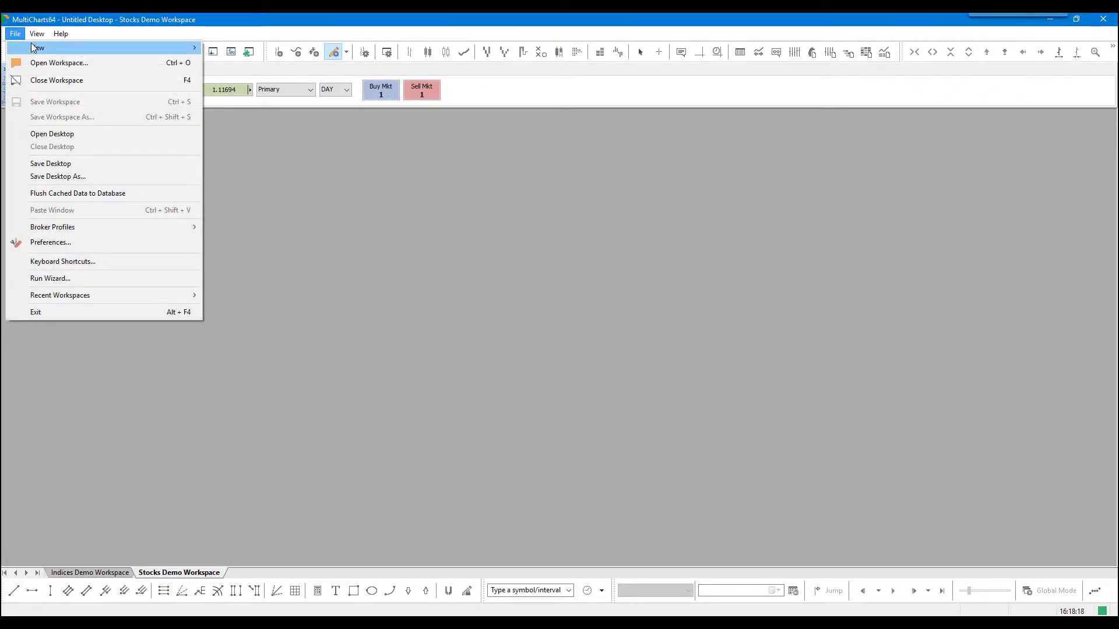
{"action": "mouse_move", "coordinate": [40, 47]}
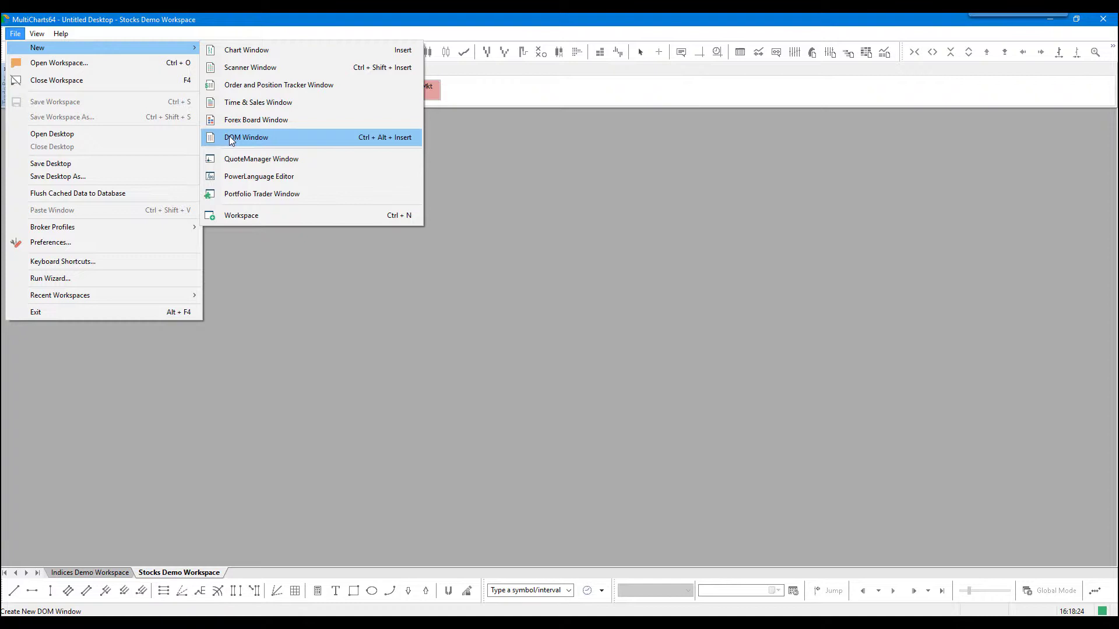
{"action": "left_click", "coordinate": [388, 142]}
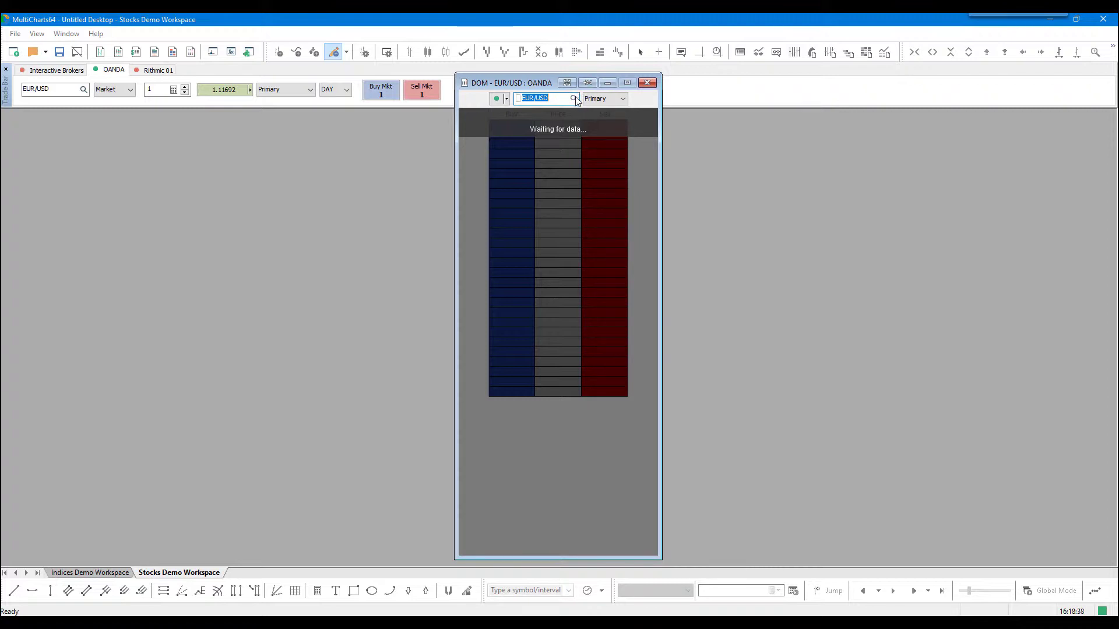
- Look up EUR/USD in Lookup - OANDA and set it as the DOM's instrument
{"action": "left_click", "coordinate": [573, 99]}
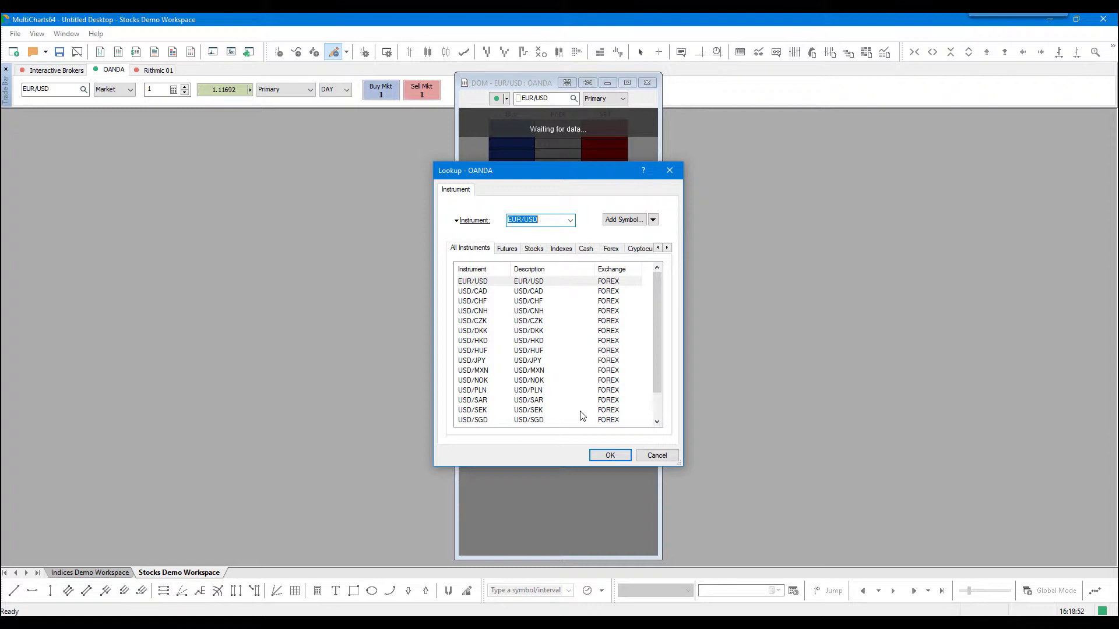
{"action": "left_click", "coordinate": [606, 456]}
{"action": "left_click", "coordinate": [560, 99]}
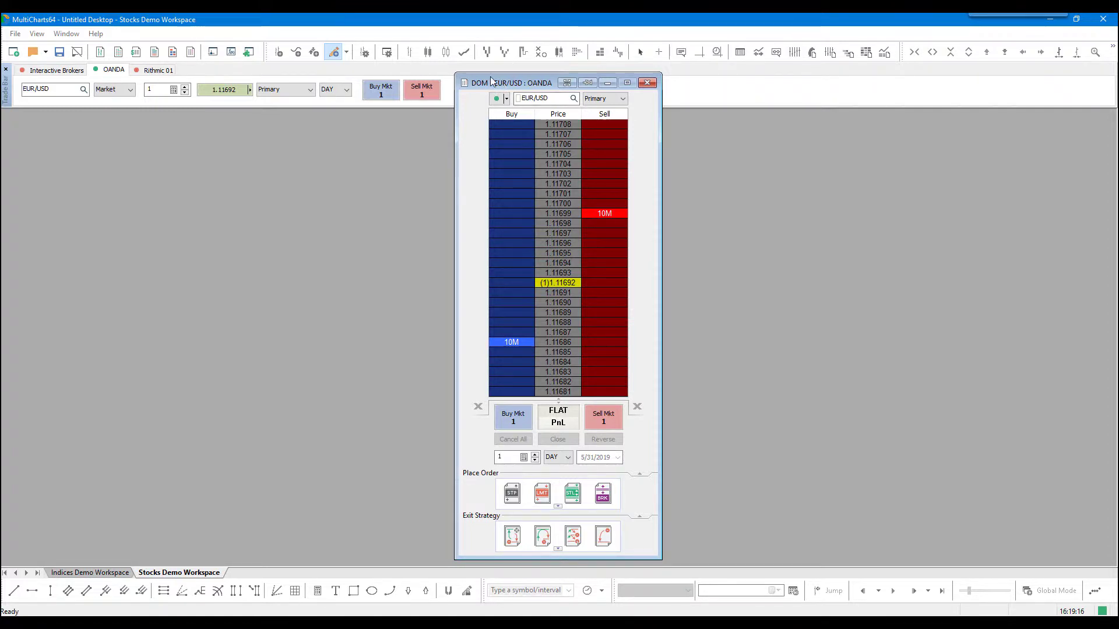
- Move the DOM to the workspace's left side and open a new EUR/USD OANDA chart
{"action": "left_click_drag", "start_coordinate": [493, 88], "coordinate": [492, 91]}
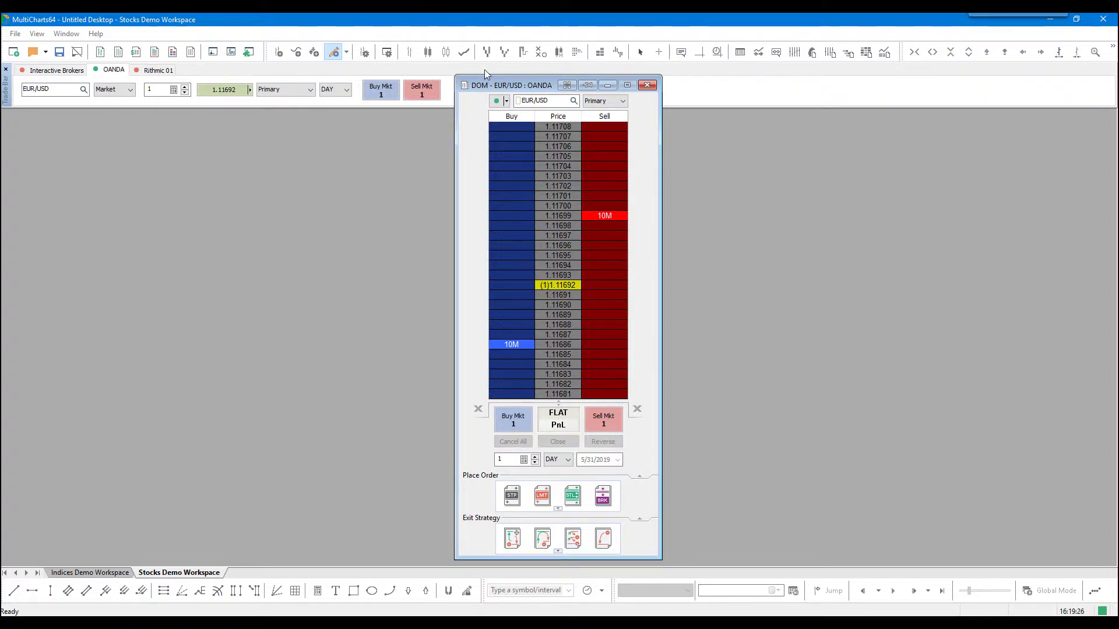
{"action": "left_click_drag", "start_coordinate": [486, 87], "coordinate": [44, 92]}
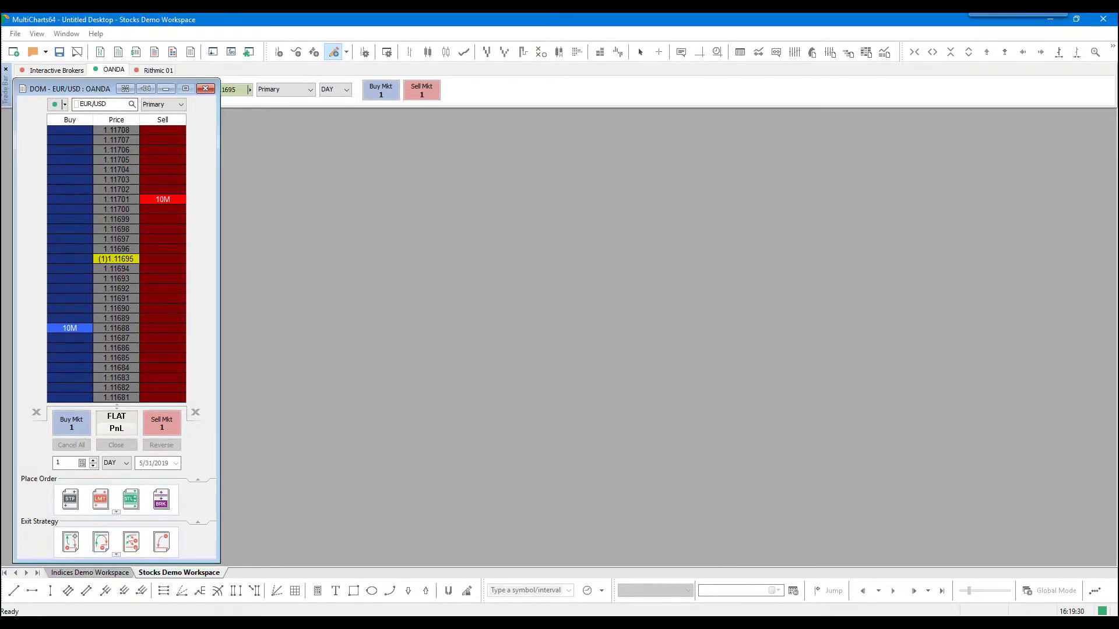
{"action": "left_click", "coordinate": [105, 55]}
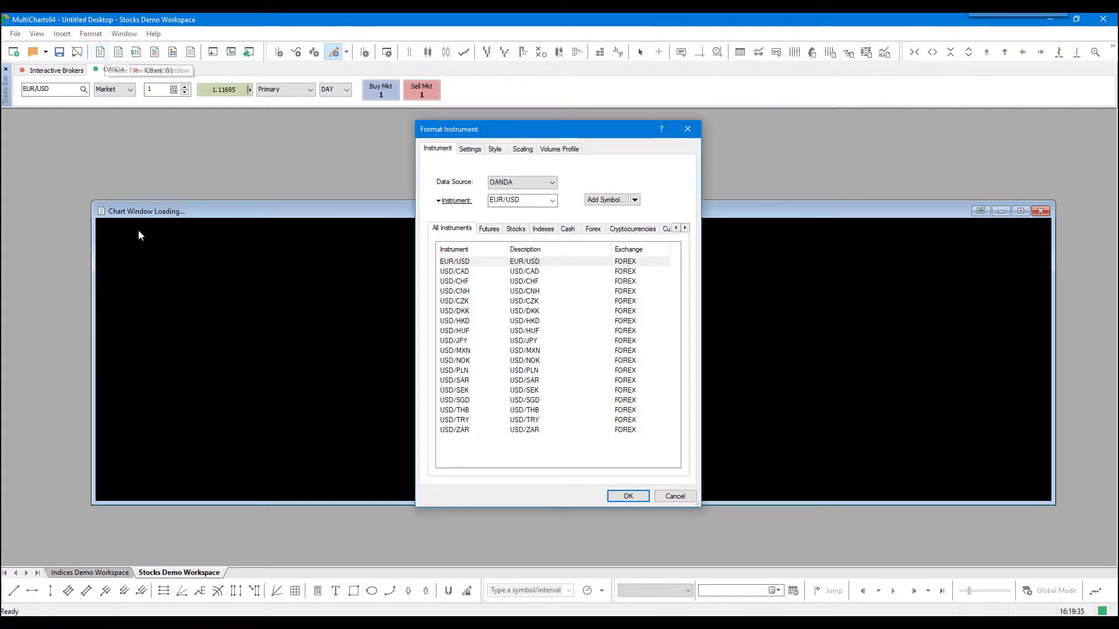
{"action": "left_click", "coordinate": [628, 496]}
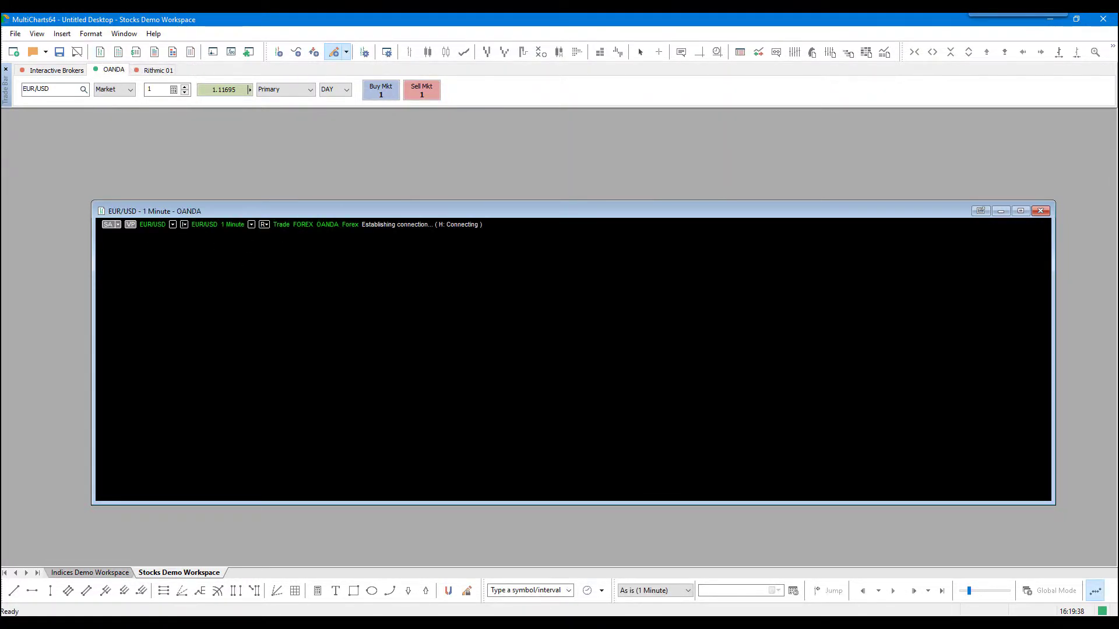
{"action": "mouse_move", "coordinate": [557, 626]}
- Pin the DOM window on top and place the 1-minute chart to its right
{"action": "left_click", "coordinate": [610, 586]}
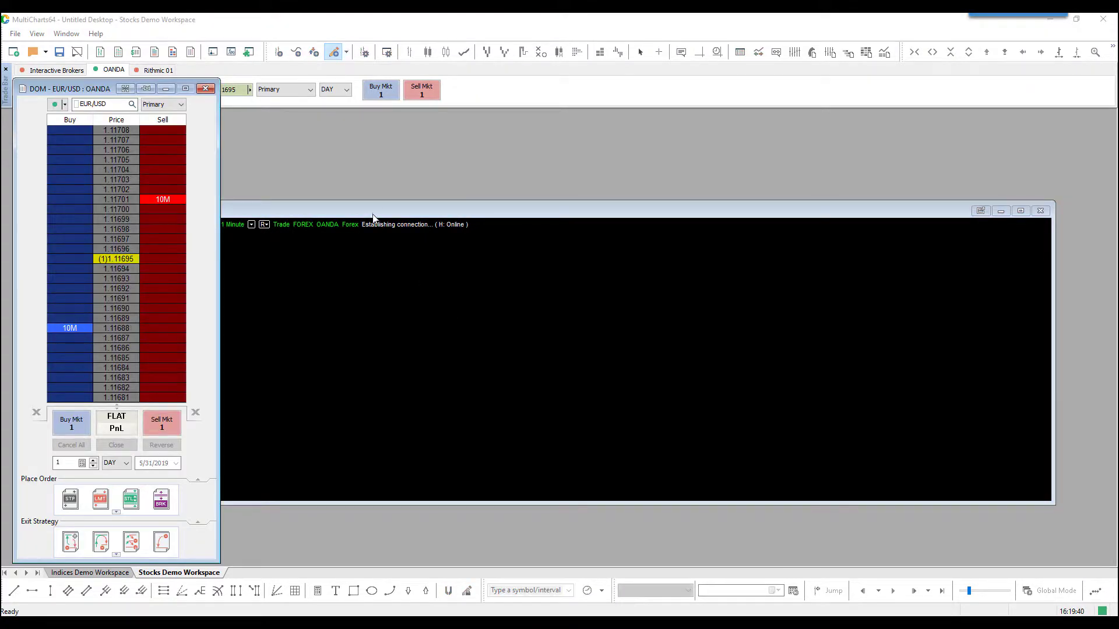
{"action": "left_click_drag", "start_coordinate": [102, 91], "coordinate": [95, 92]}
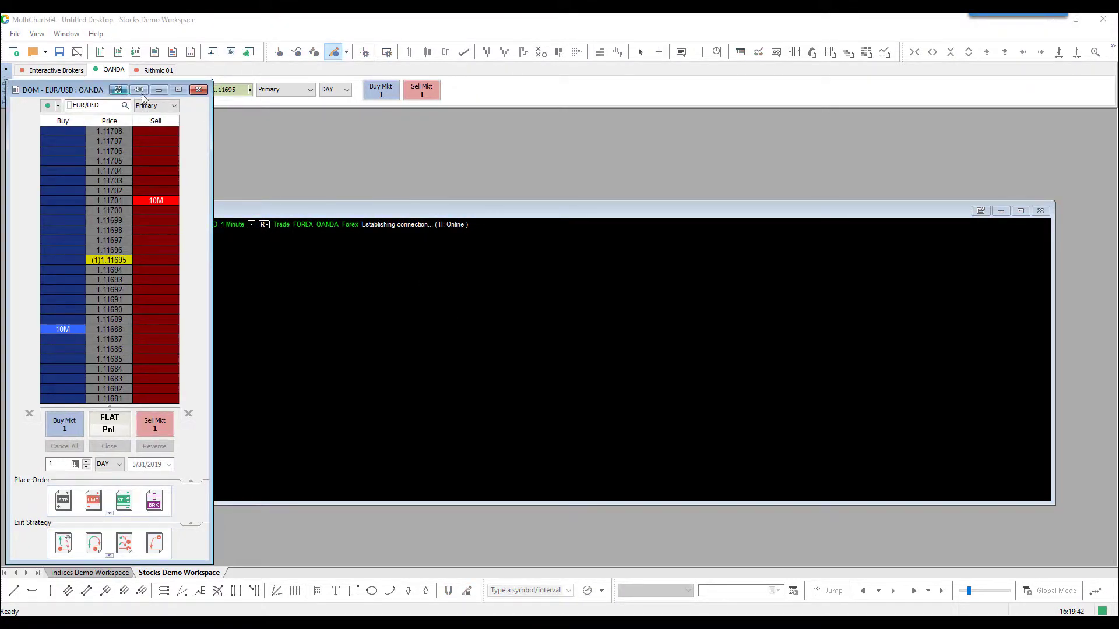
{"action": "left_click", "coordinate": [144, 90]}
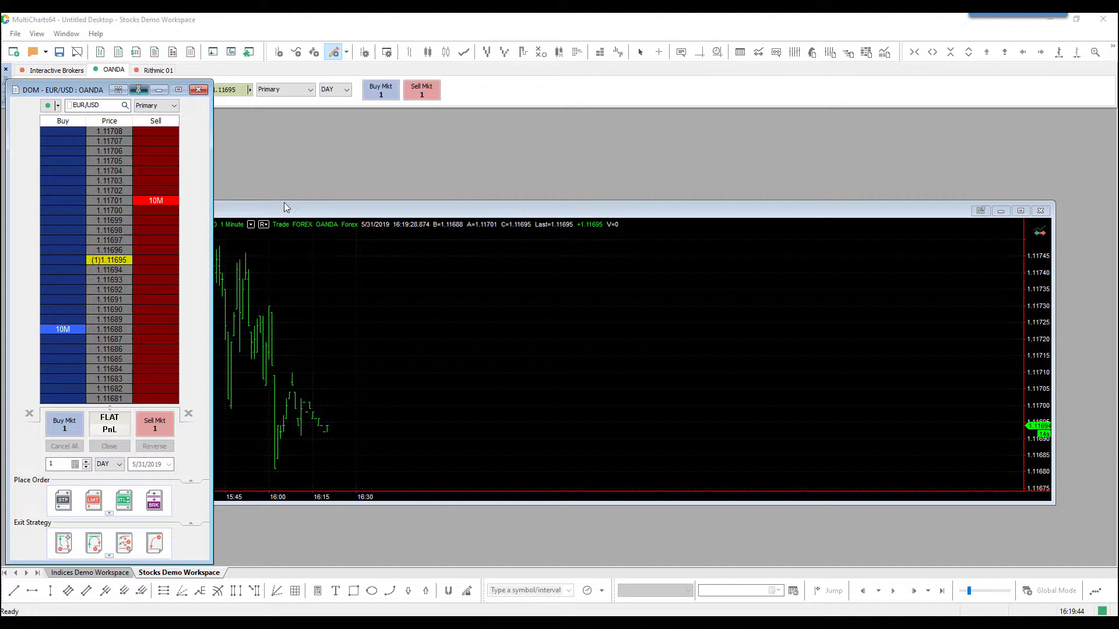
{"action": "left_click_drag", "start_coordinate": [284, 202], "coordinate": [500, 154]}
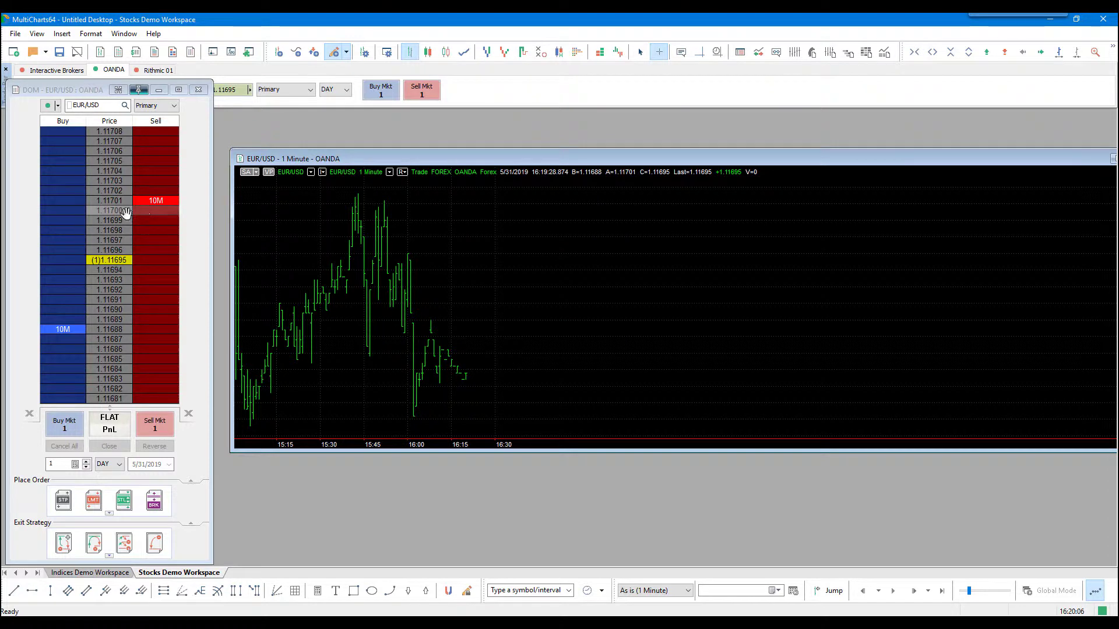
- Start a Buy 1 EUR/USD limit order at 1.11700, cancelling once and retrying
{"action": "left_click", "coordinate": [68, 212]}
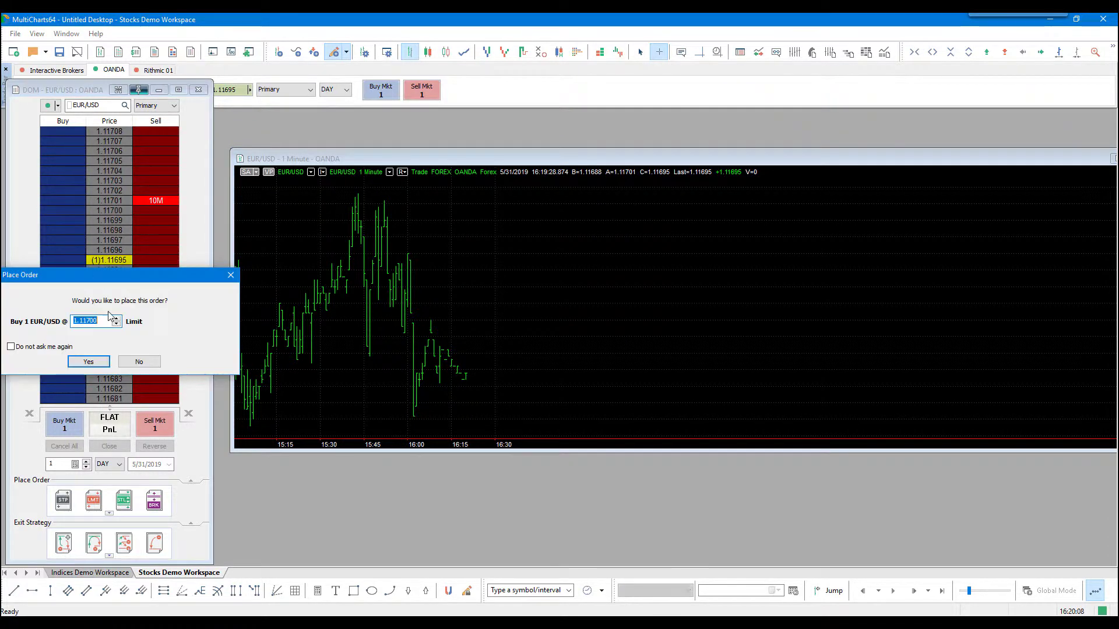
{"action": "left_click", "coordinate": [236, 273]}
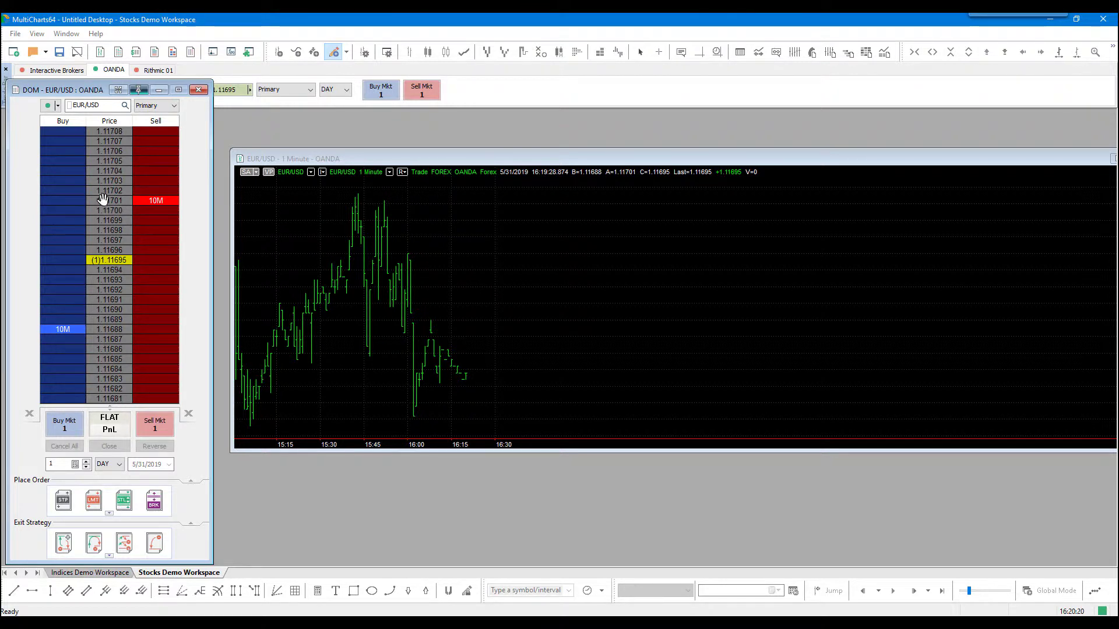
{"action": "left_click", "coordinate": [78, 209]}
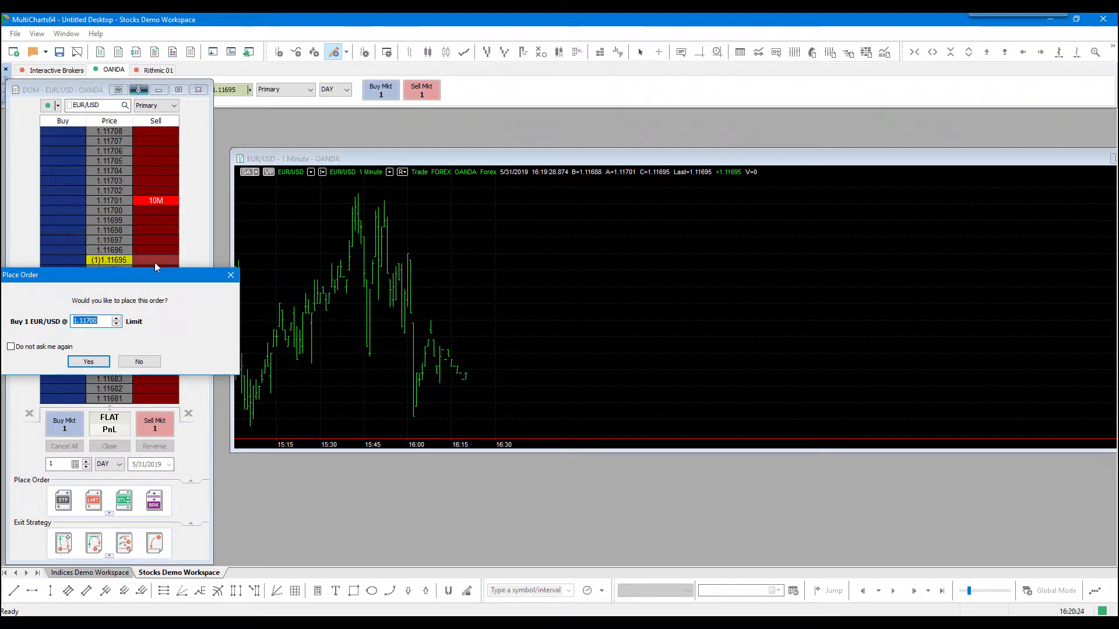
{"action": "left_click_drag", "start_coordinate": [107, 281], "coordinate": [139, 280]}
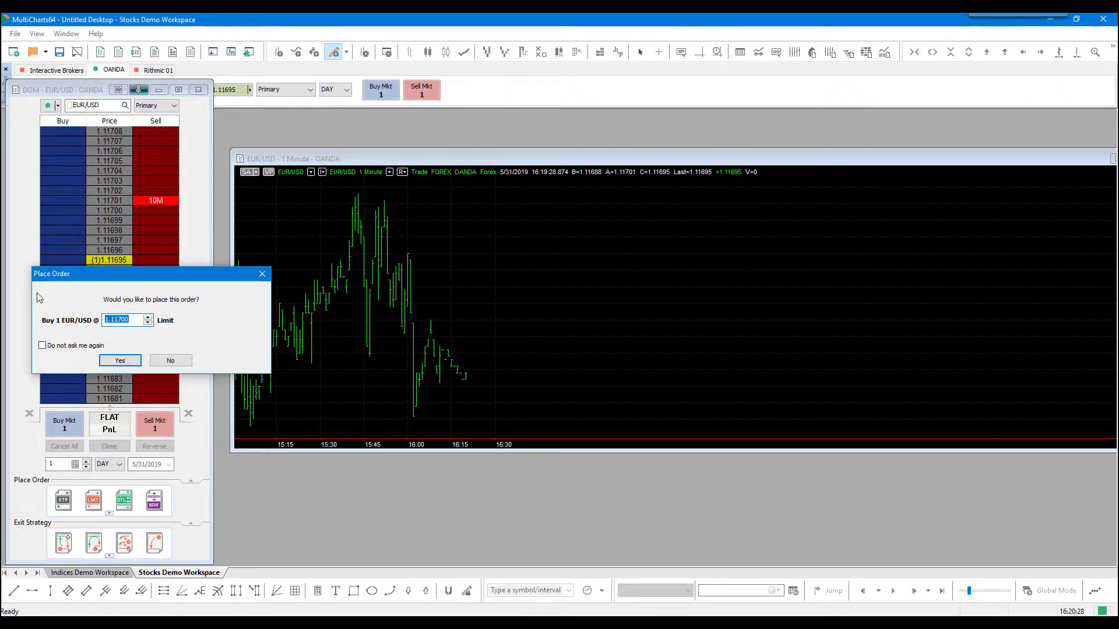
- Keep order confirmations switched on and select the 1.11700 order price
{"action": "left_click", "coordinate": [42, 345]}
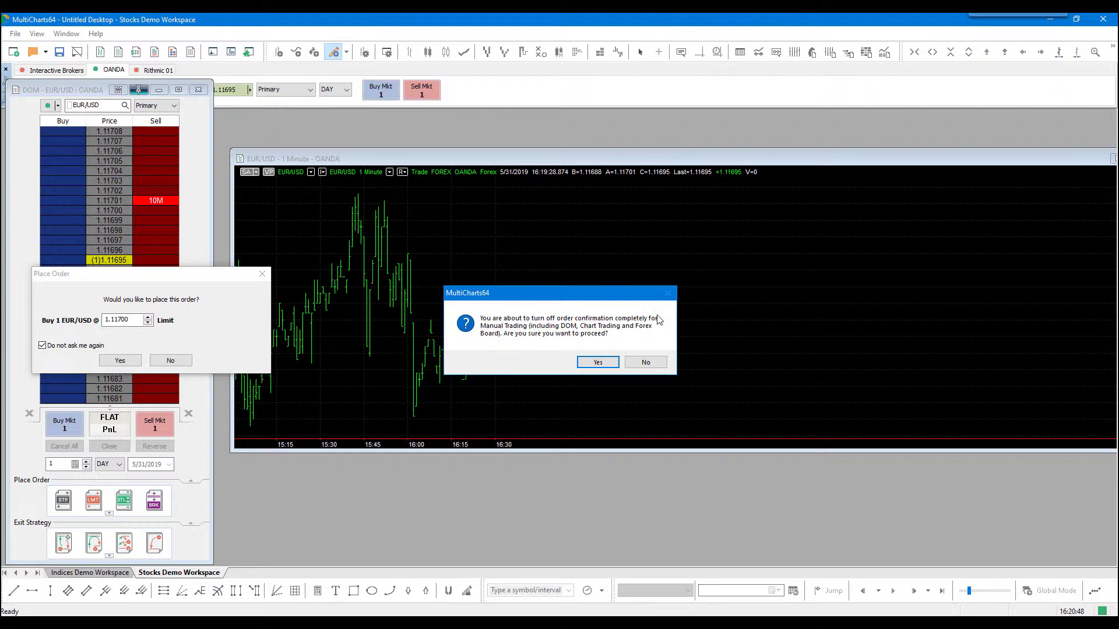
{"action": "left_click", "coordinate": [641, 361]}
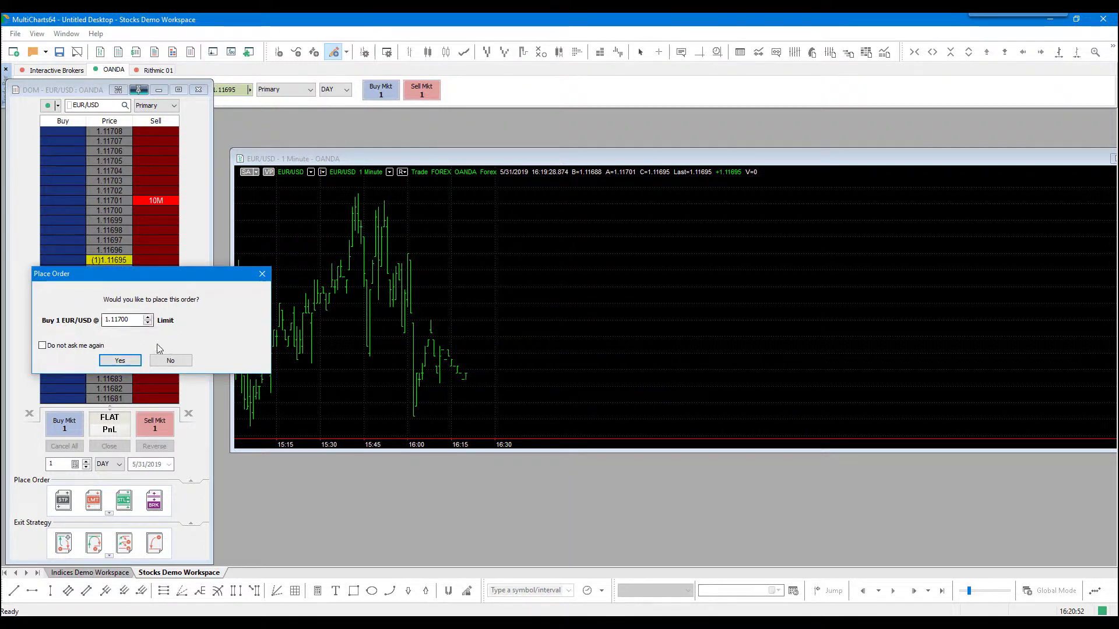
{"action": "left_click_drag", "start_coordinate": [129, 320], "coordinate": [114, 324]}
{"action": "double_click", "coordinate": [115, 324]}
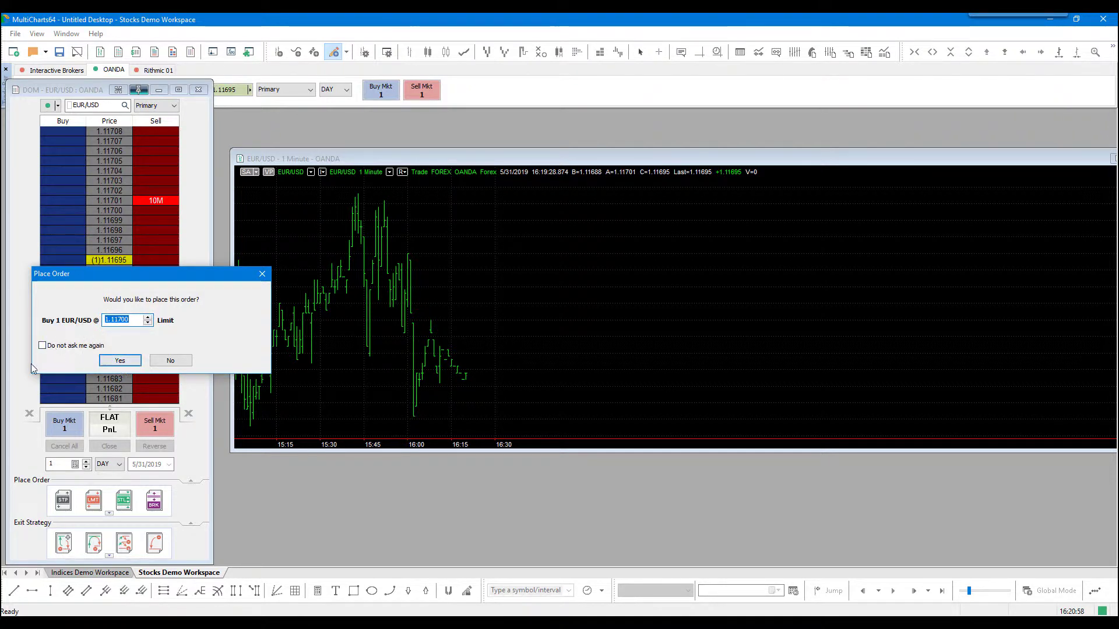
- Place the Buy 1 limit order at 1.11700, then try changing its quantity but cancel
{"action": "left_click", "coordinate": [114, 359]}
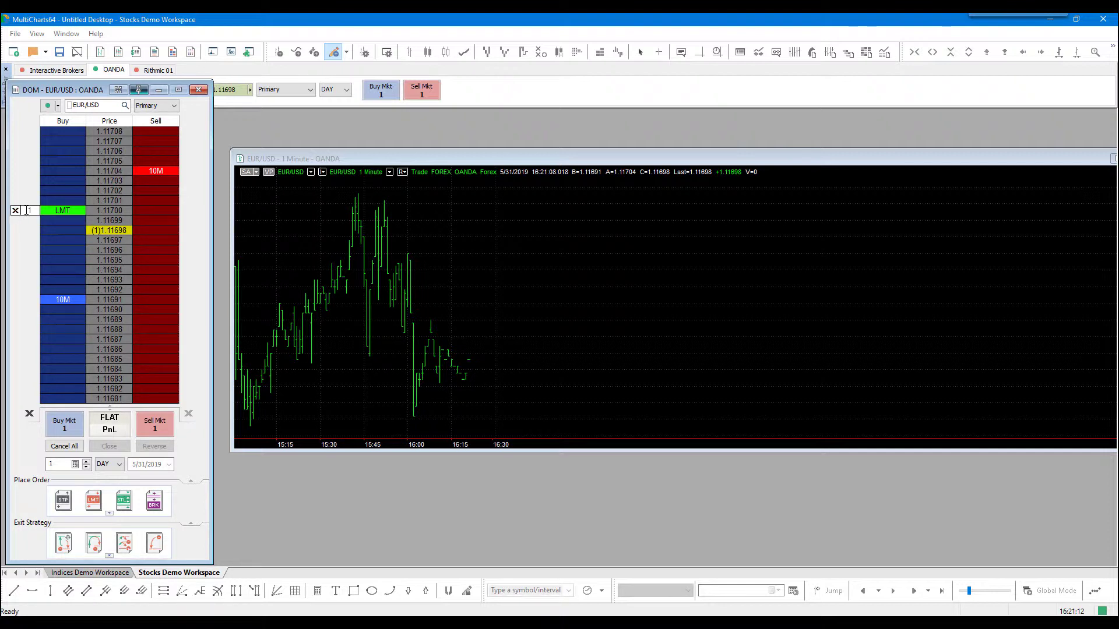
{"action": "left_click", "coordinate": [30, 211]}
{"action": "left_click", "coordinate": [75, 242]}
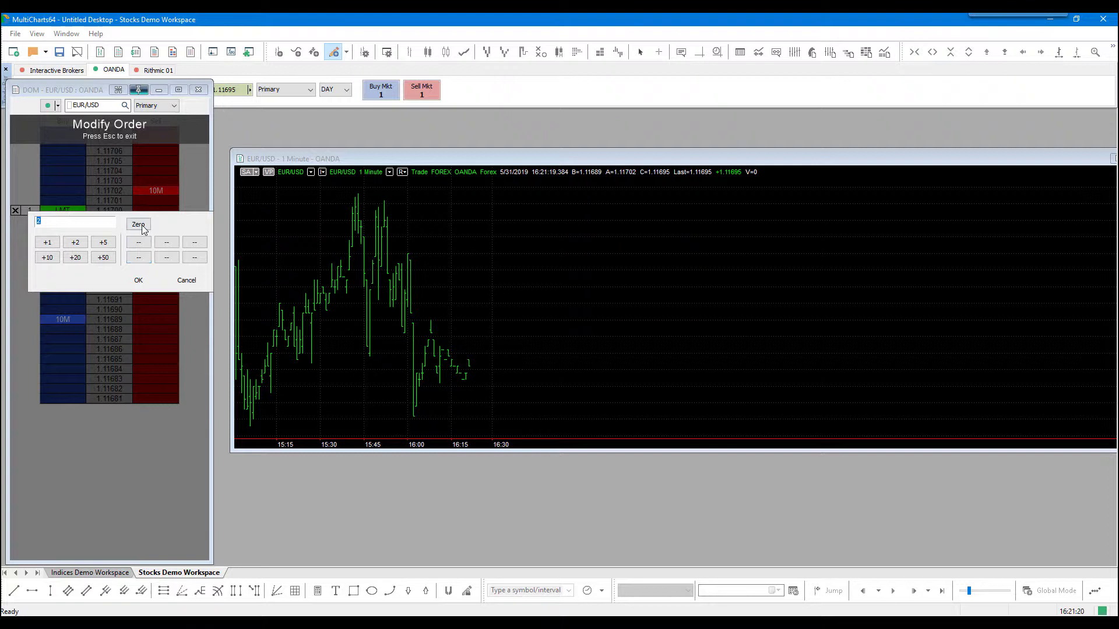
{"action": "left_click", "coordinate": [66, 220]}
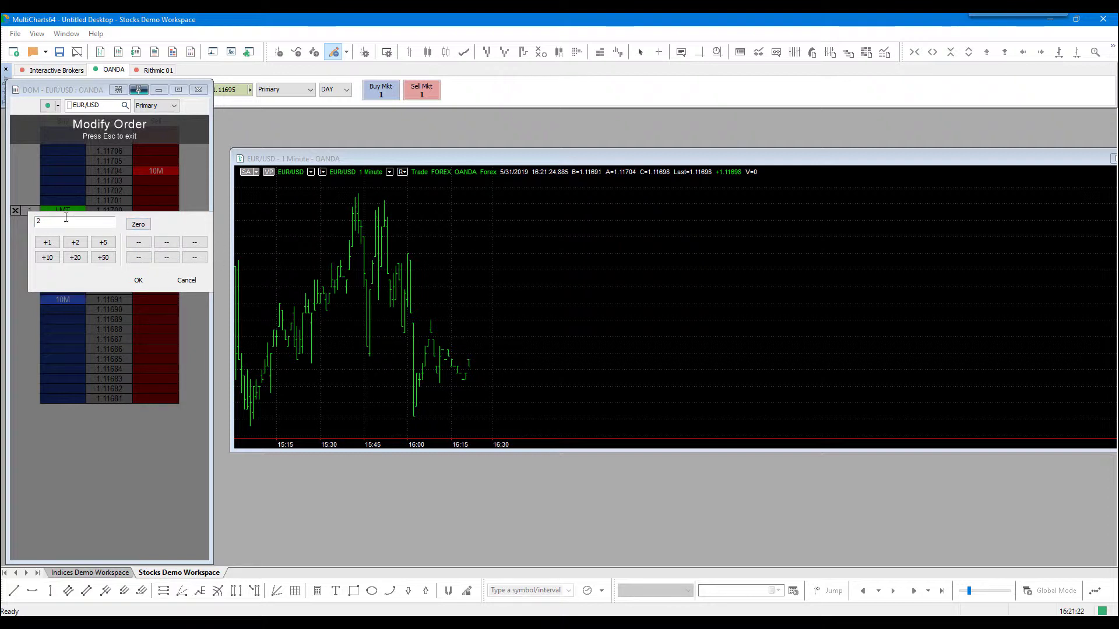
{"action": "double_click", "coordinate": [55, 222]}
{"action": "type", "text": "99999999"}
{"action": "left_click", "coordinate": [186, 280]}
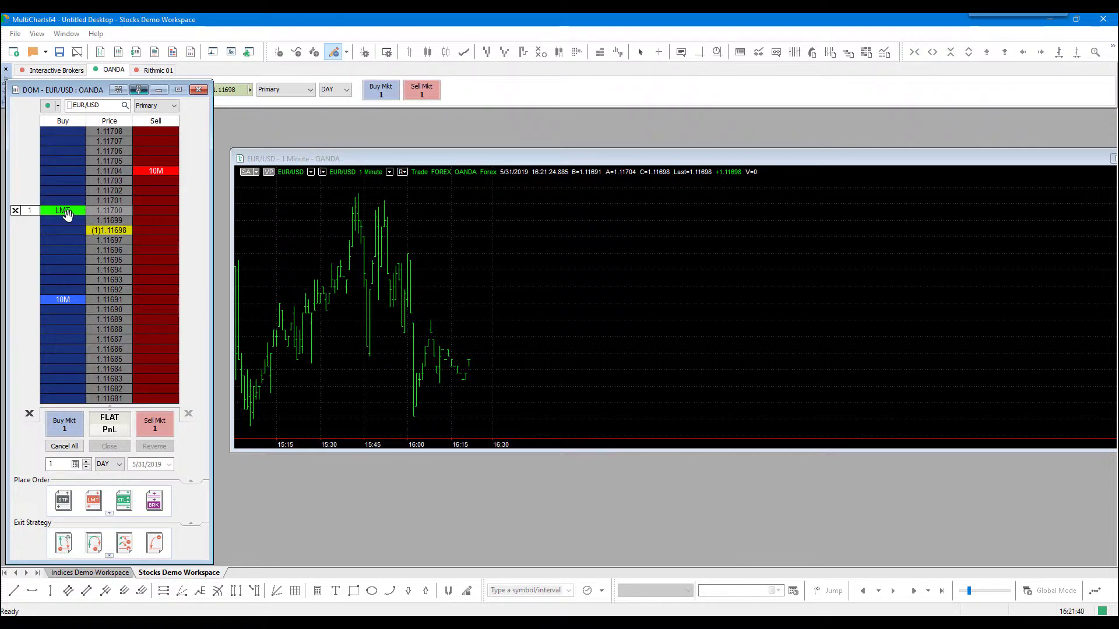
- Drag the buy limit order from 1.11700 up to 1.11703
{"action": "left_click_drag", "start_coordinate": [67, 215], "coordinate": [69, 143]}
{"action": "left_click", "coordinate": [149, 367]}
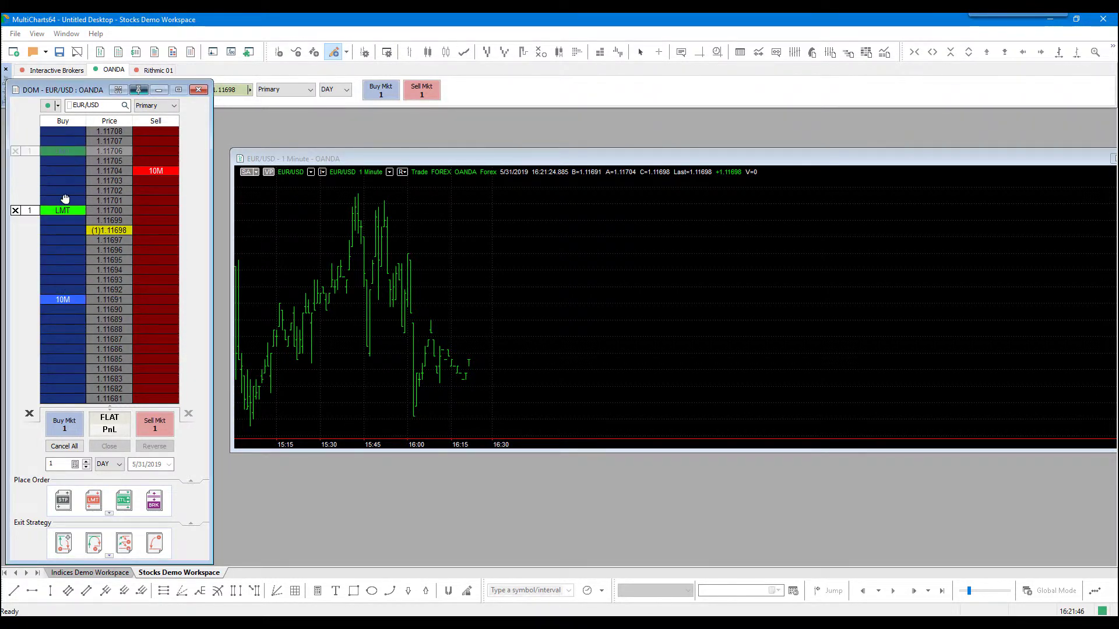
{"action": "left_click_drag", "start_coordinate": [65, 200], "coordinate": [78, 218]}
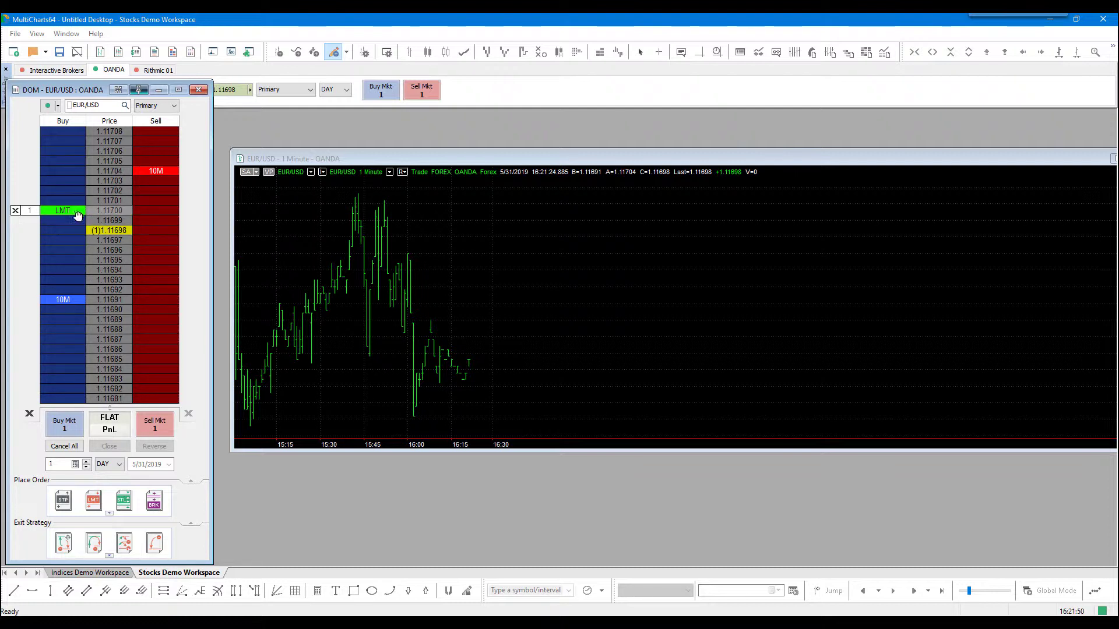
{"action": "left_click_drag", "start_coordinate": [68, 218], "coordinate": [70, 181]}
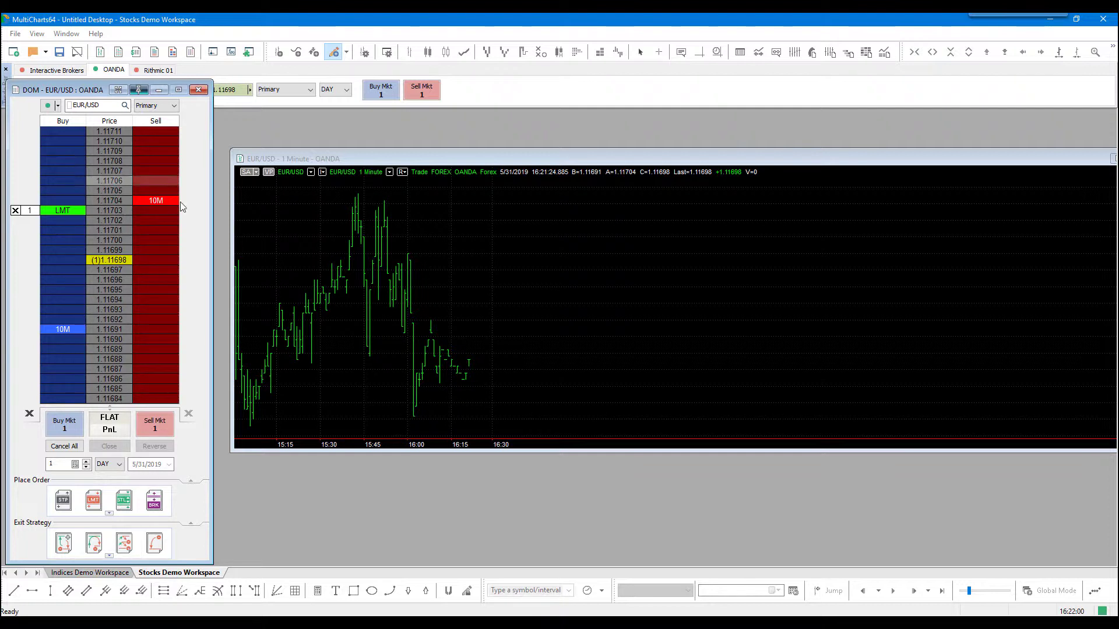
- Place a one-lot sell limit order at 1.11695 and confirm it
{"action": "left_click", "coordinate": [159, 289]}
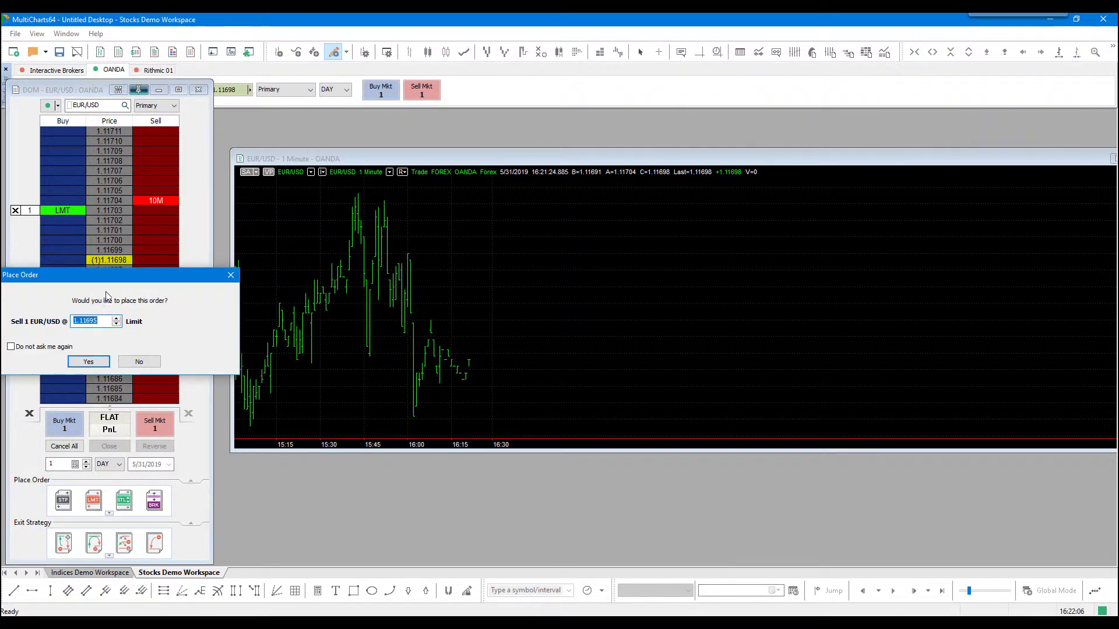
{"action": "left_click_drag", "start_coordinate": [84, 286], "coordinate": [105, 291]}
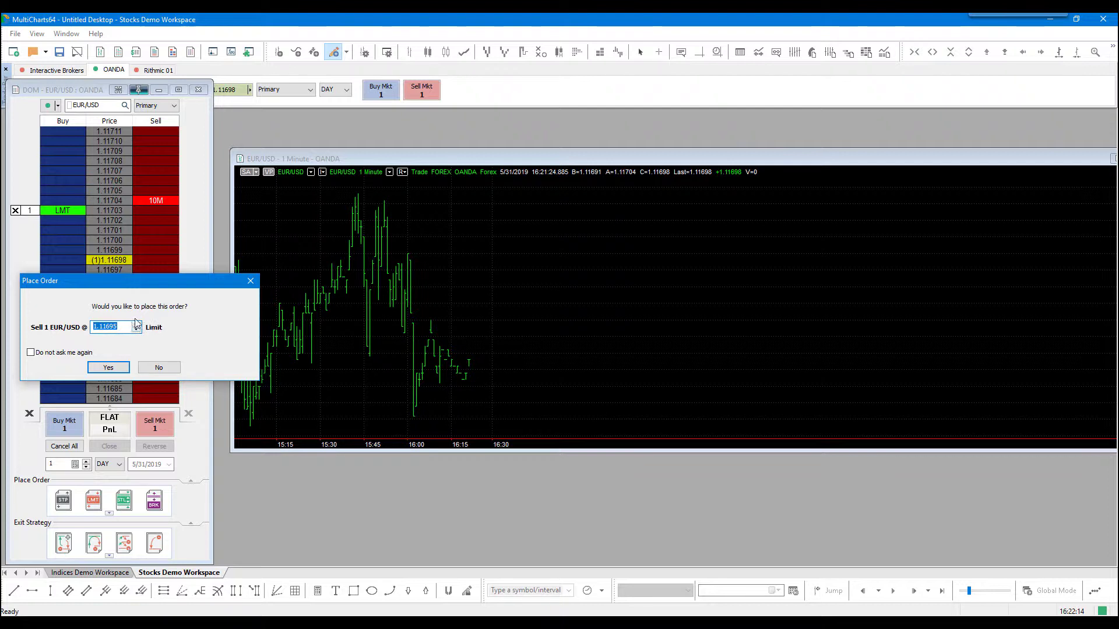
{"action": "left_click", "coordinate": [105, 368]}
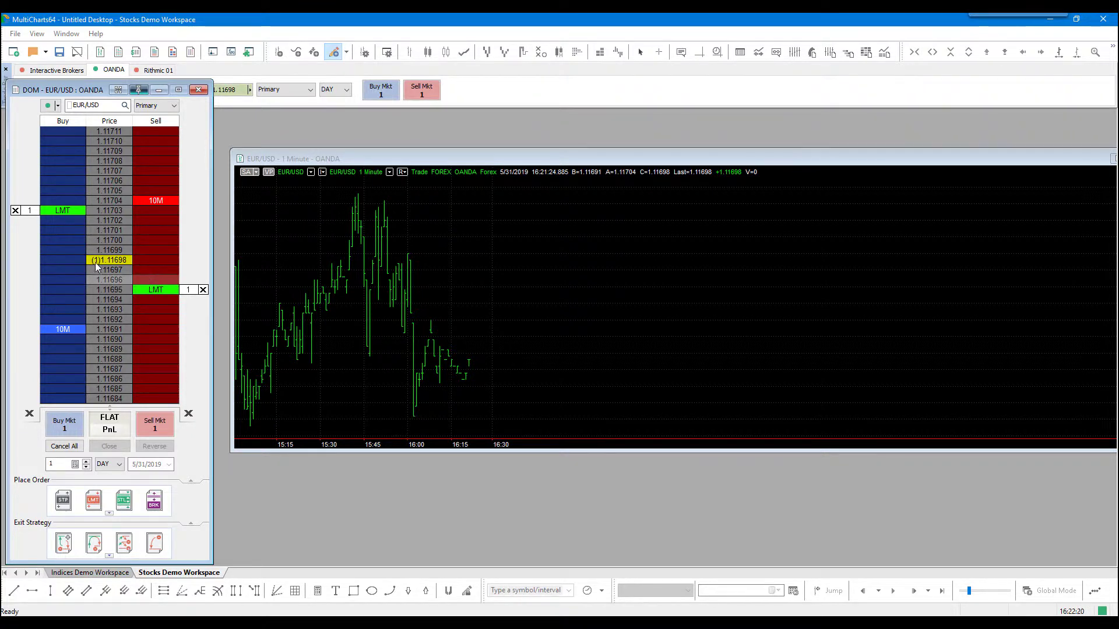
{"action": "left_click", "coordinate": [145, 201]}
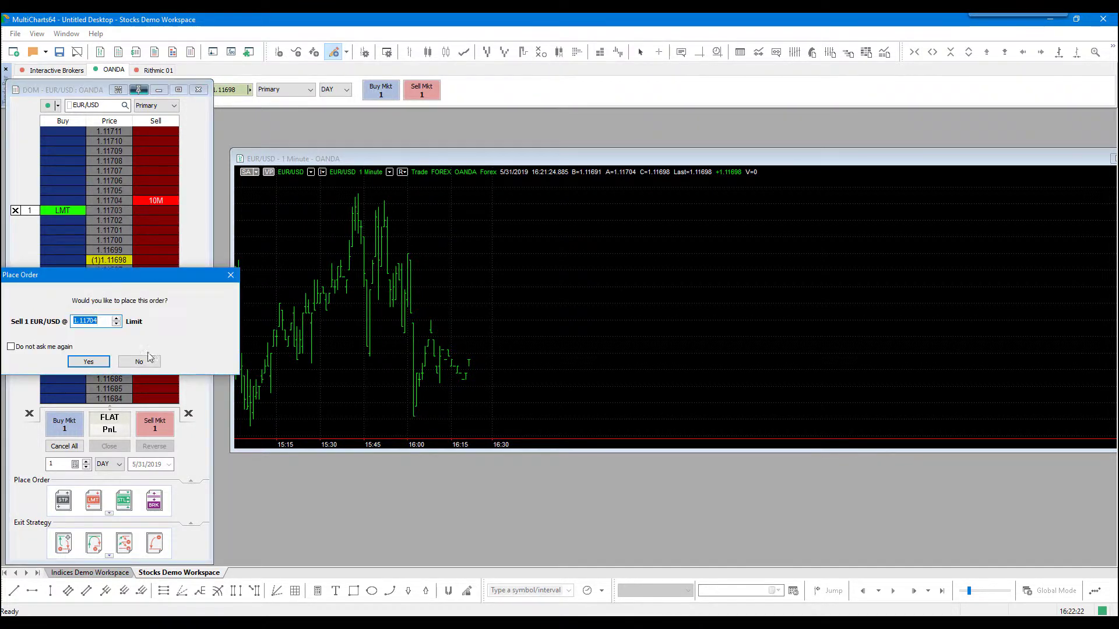
{"action": "left_click", "coordinate": [231, 274]}
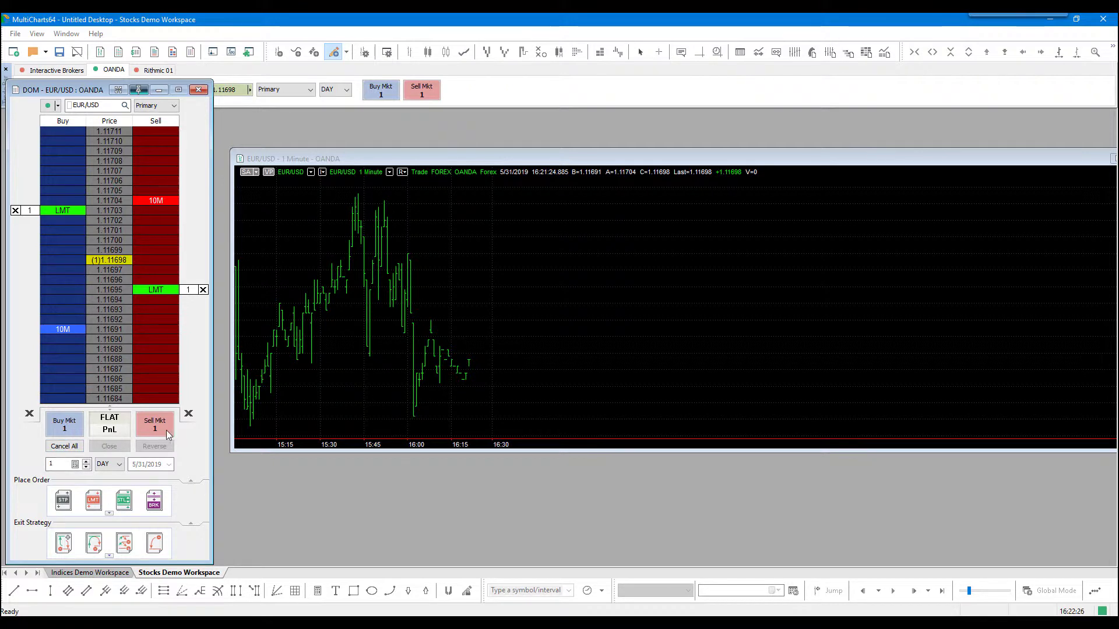
- Buy 1 at market, then cancel all orders, reverse, and close the position to flat
{"action": "left_click", "coordinate": [68, 426]}
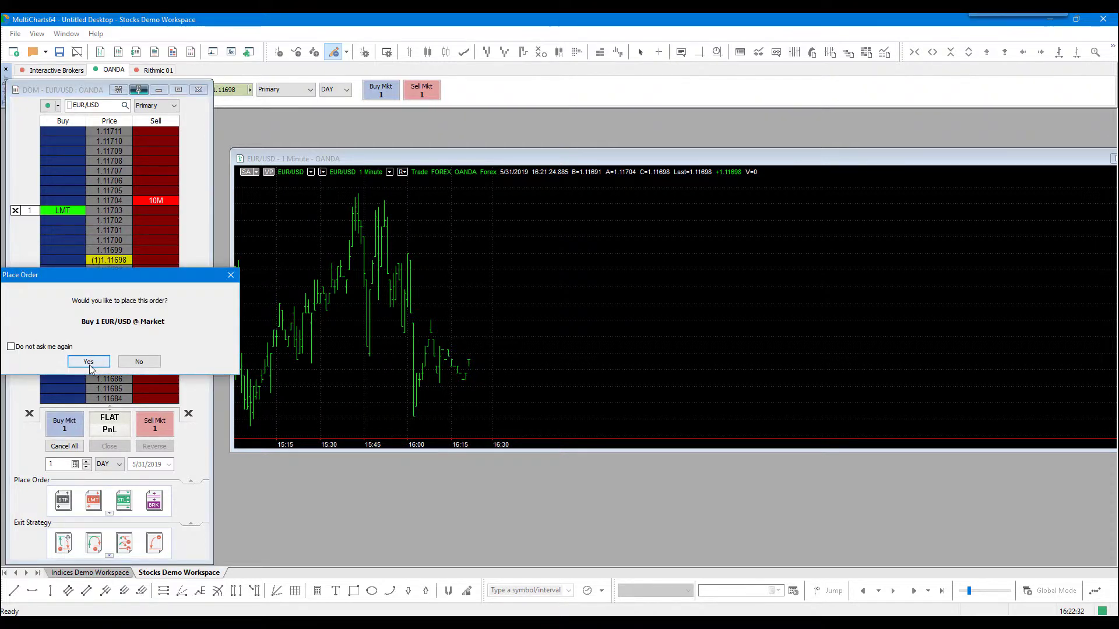
{"action": "left_click", "coordinate": [89, 364]}
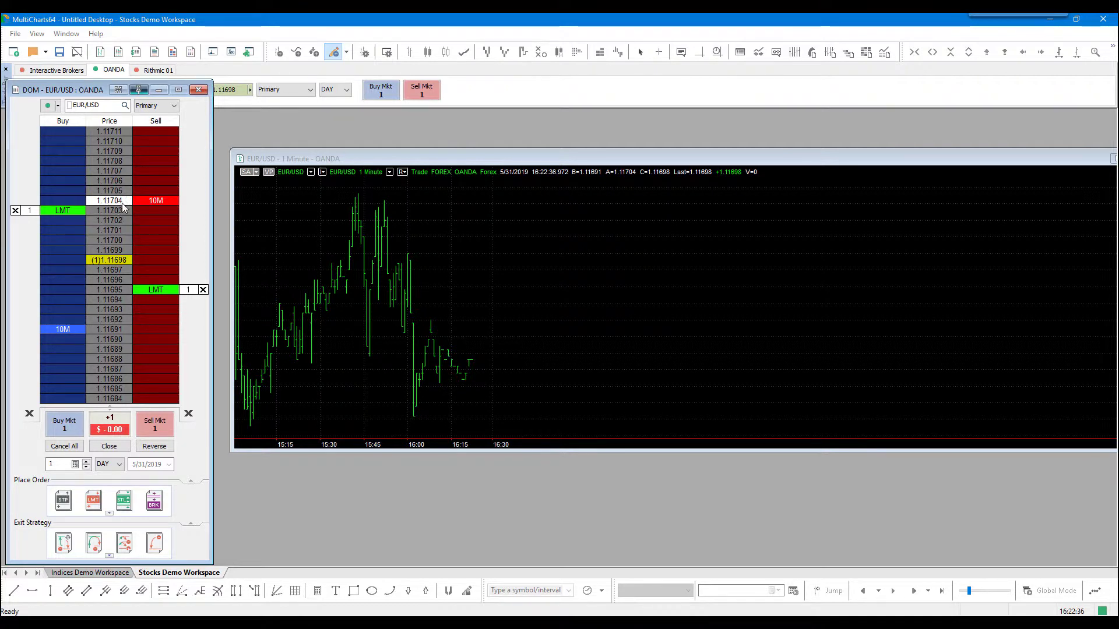
{"action": "left_click", "coordinate": [64, 449]}
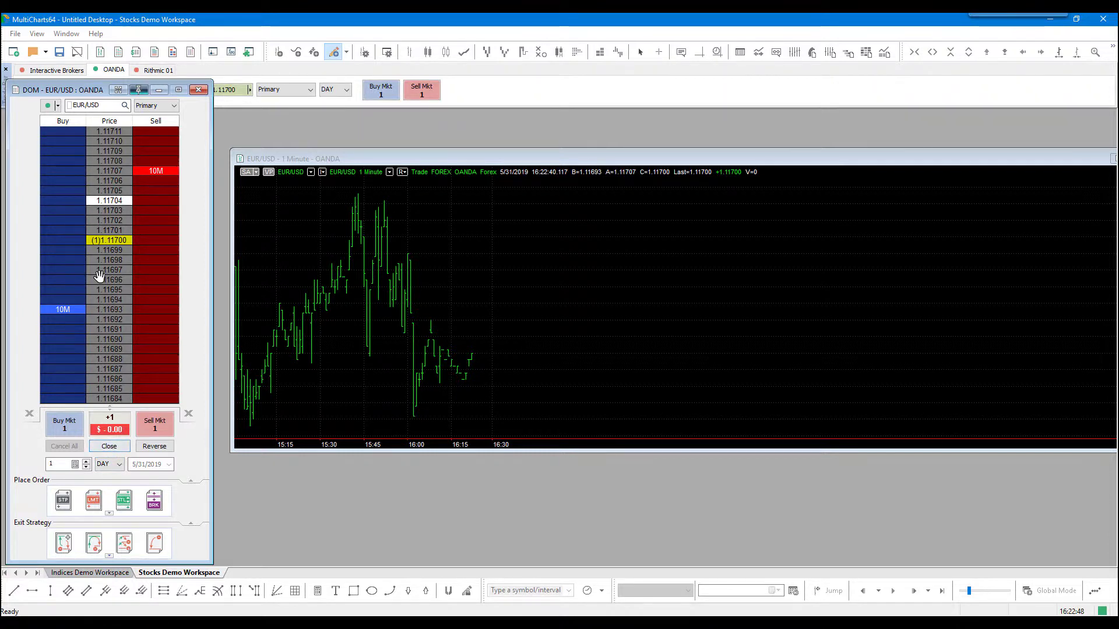
{"action": "left_click", "coordinate": [155, 447]}
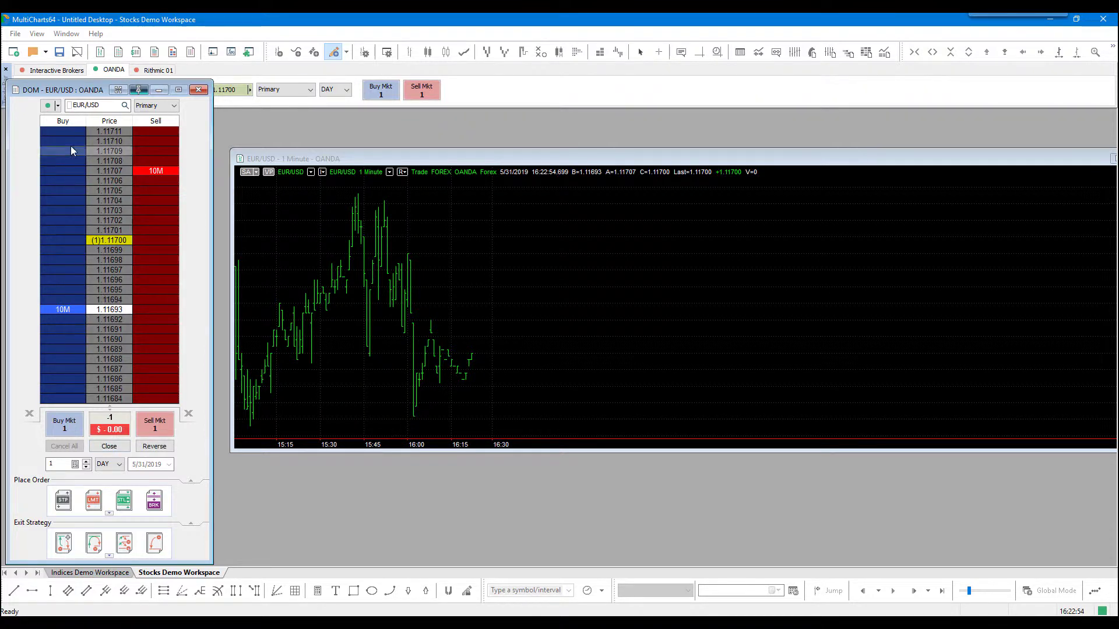
{"action": "left_click", "coordinate": [114, 447]}
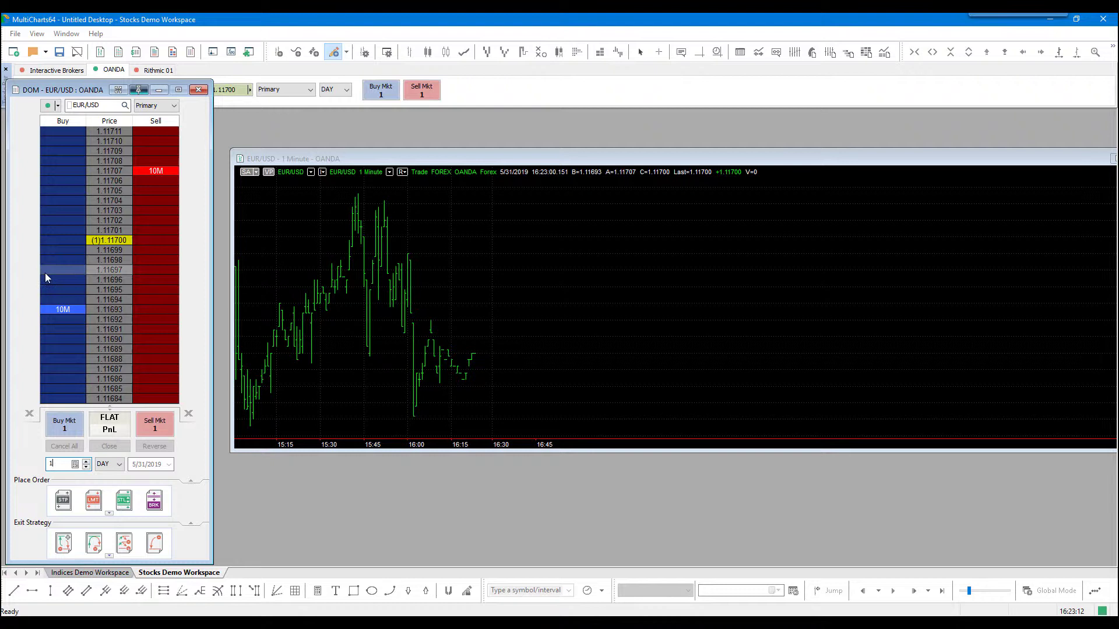
- Keep quantity at 1 and set the order duration to GTD
{"action": "left_click", "coordinate": [75, 464]}
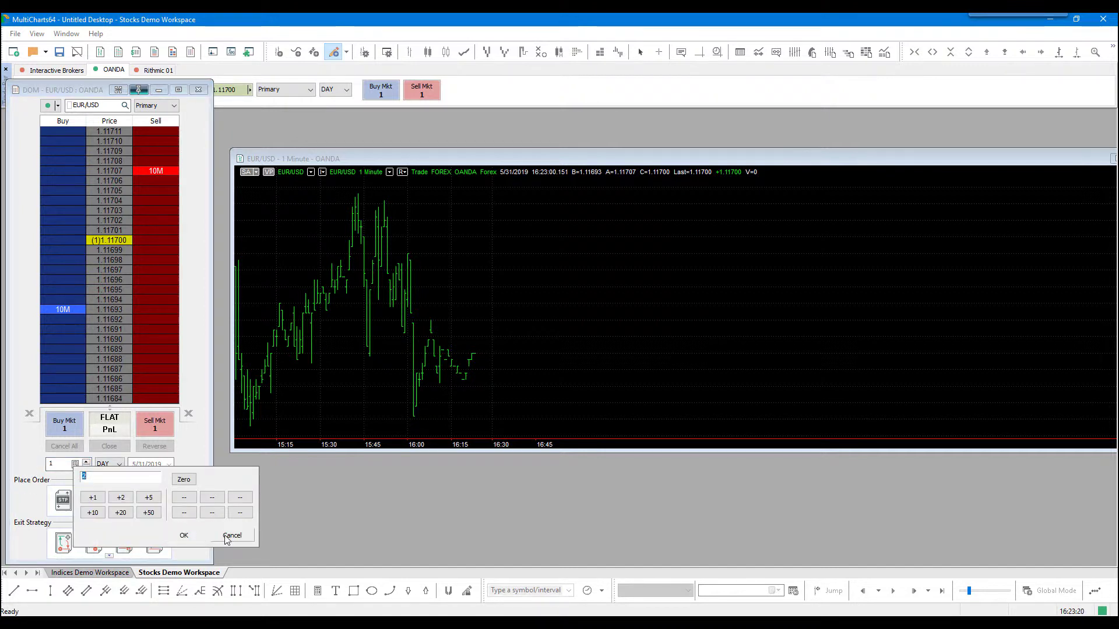
{"action": "left_click", "coordinate": [232, 536]}
{"action": "left_click", "coordinate": [114, 465]}
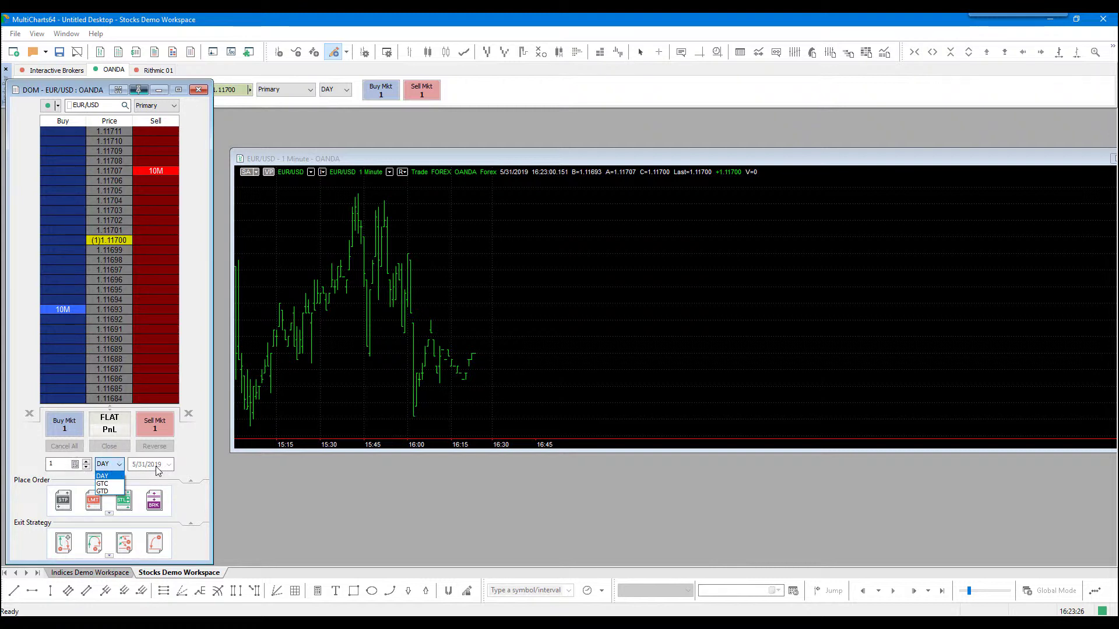
{"action": "left_click", "coordinate": [103, 476]}
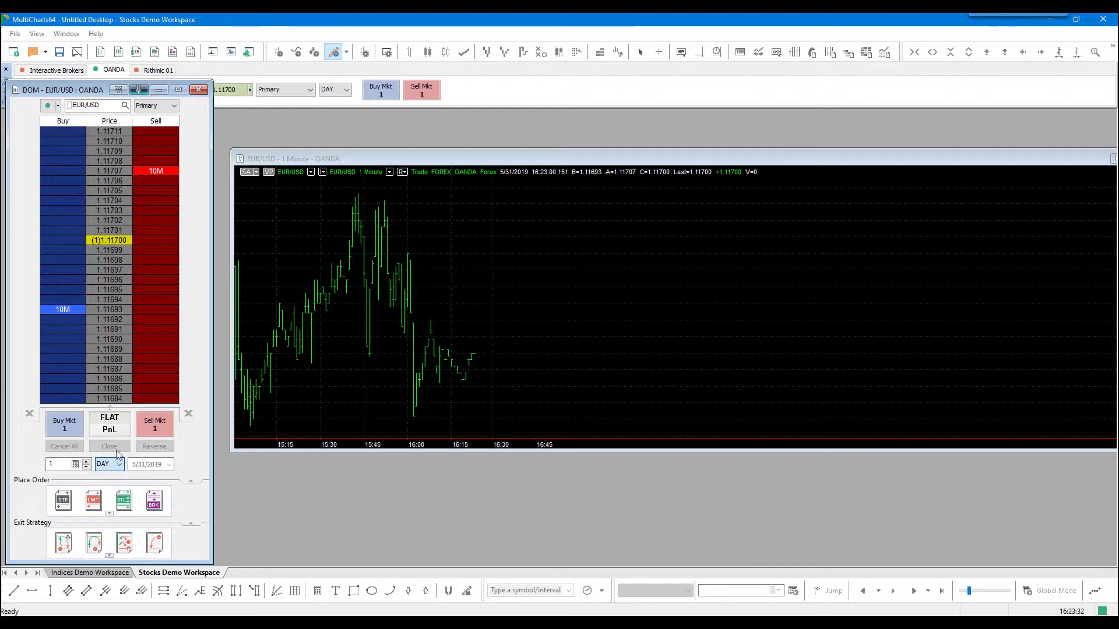
{"action": "left_click", "coordinate": [110, 464]}
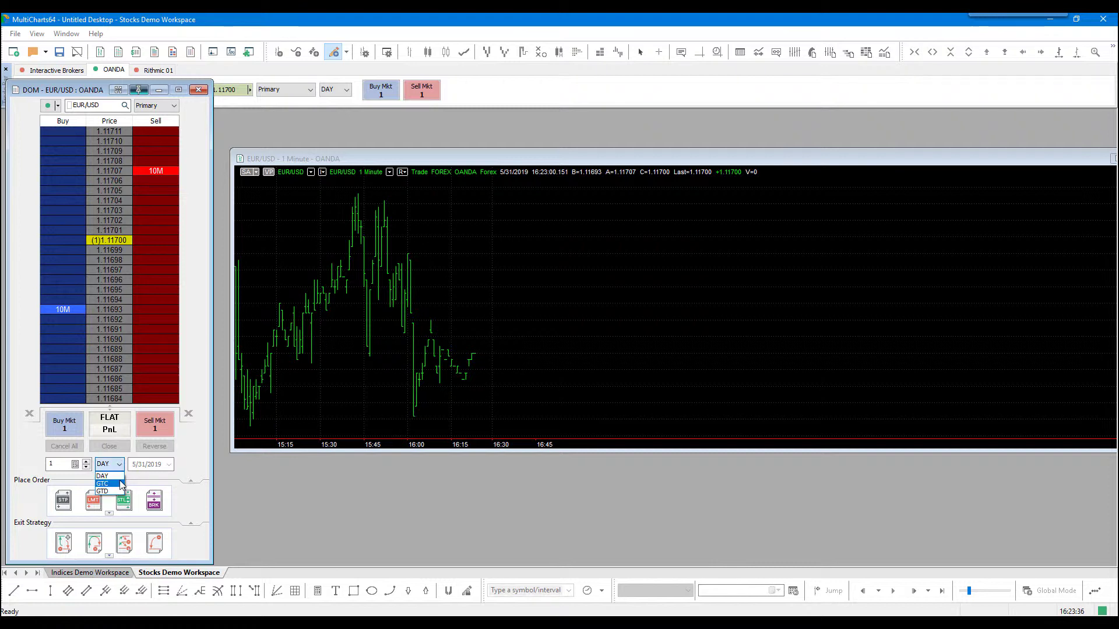
{"action": "left_click", "coordinate": [108, 484]}
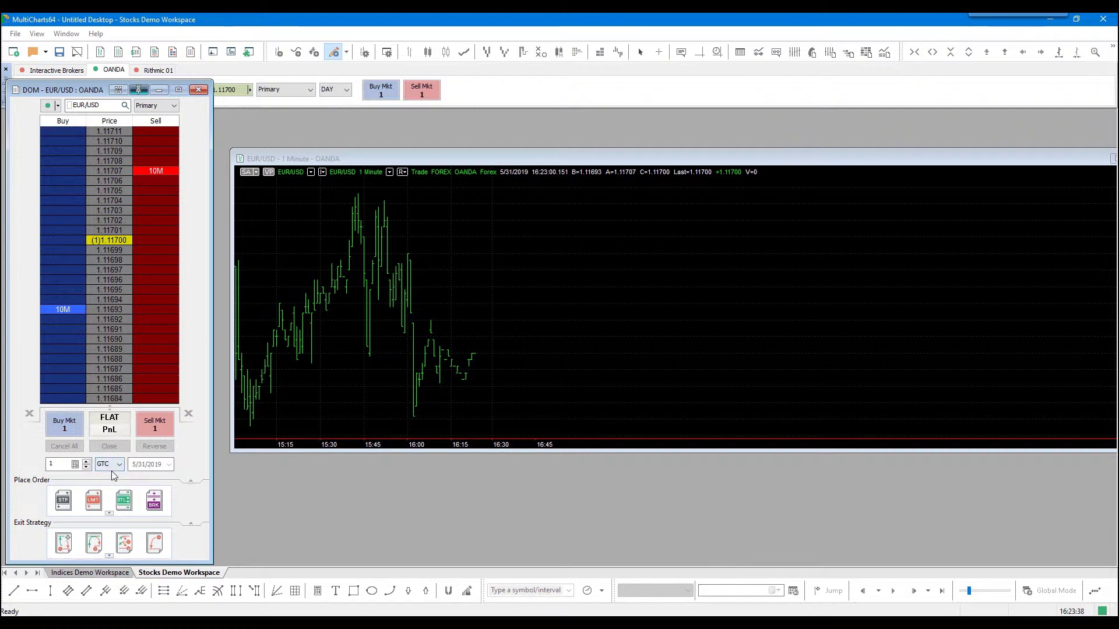
{"action": "left_click", "coordinate": [115, 465]}
{"action": "left_click", "coordinate": [102, 492]}
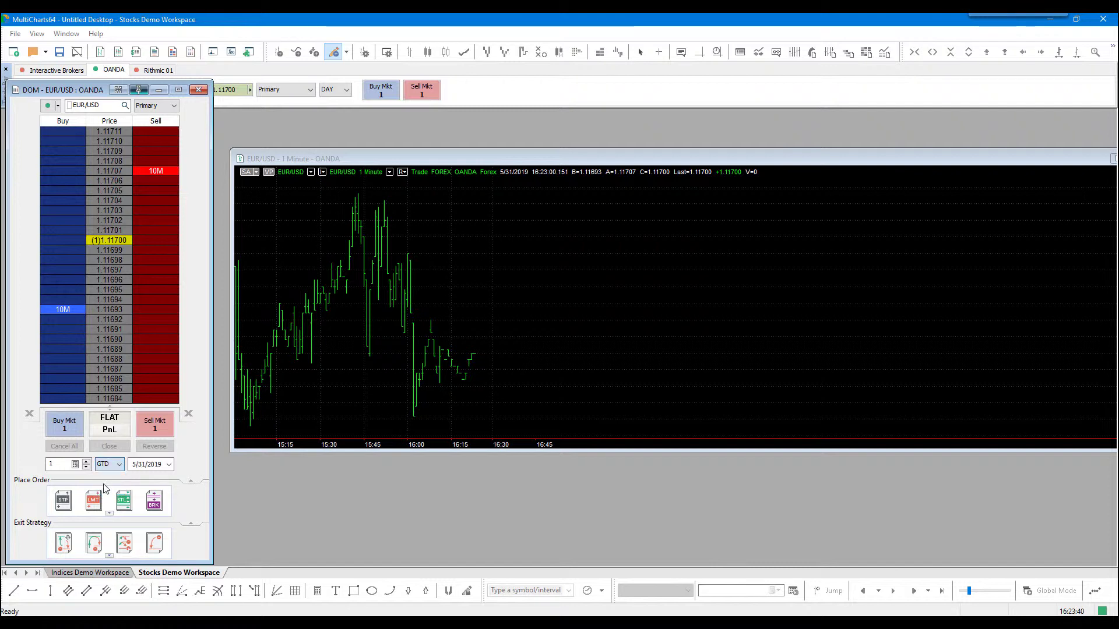
- Keep the GTD expiry date at 5/31/2019 in the calendar
{"action": "left_click", "coordinate": [169, 468]}
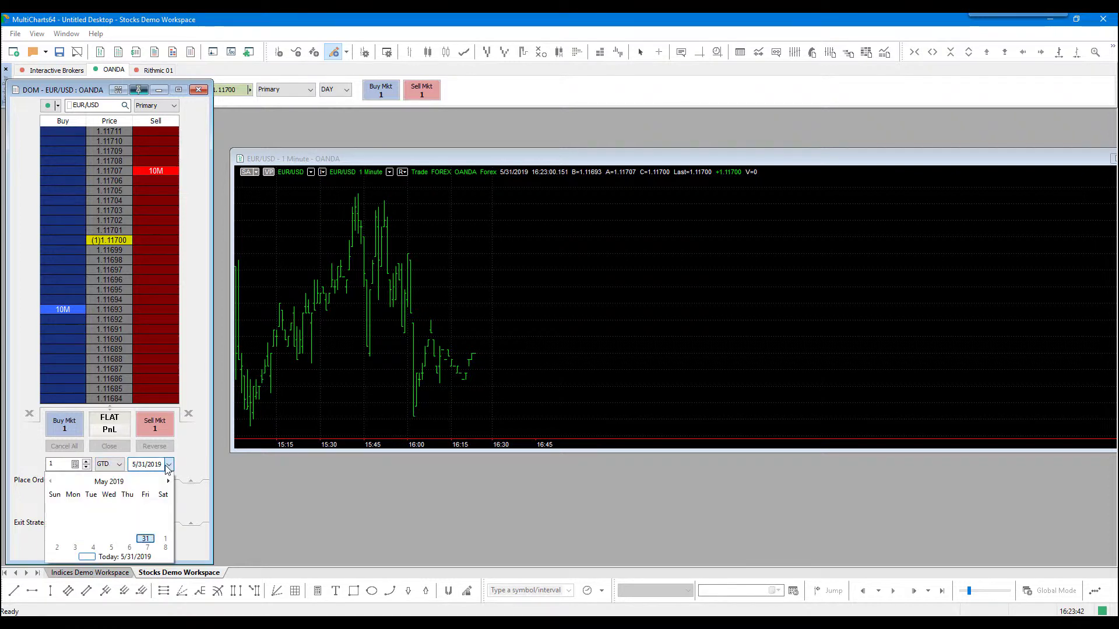
{"action": "left_click", "coordinate": [168, 480]}
{"action": "key", "text": "Left"}
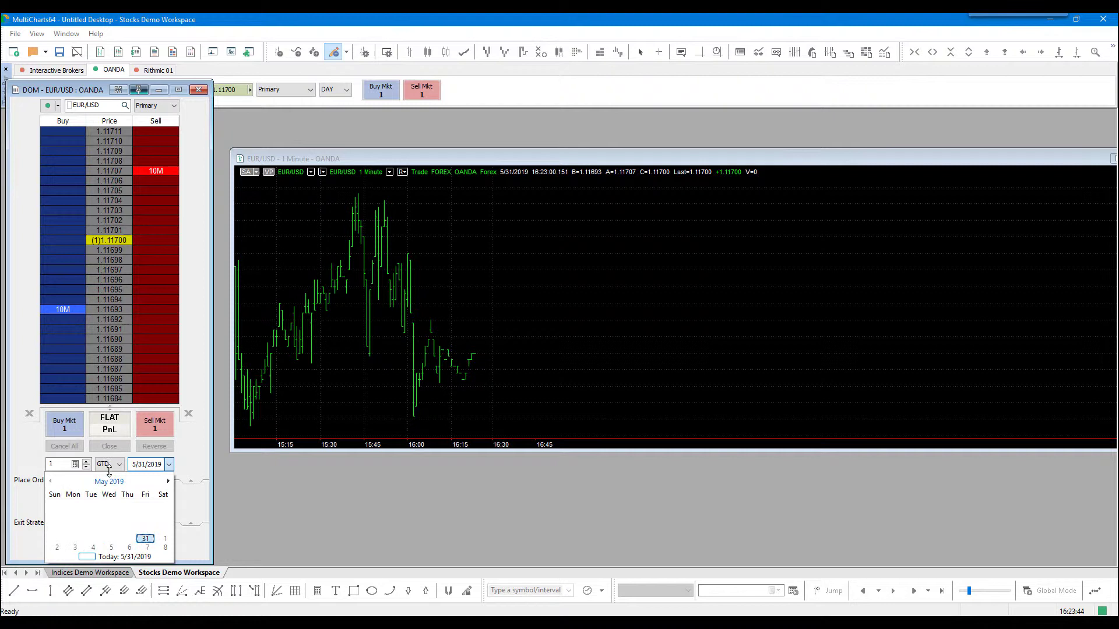
{"action": "key", "text": "Return"}
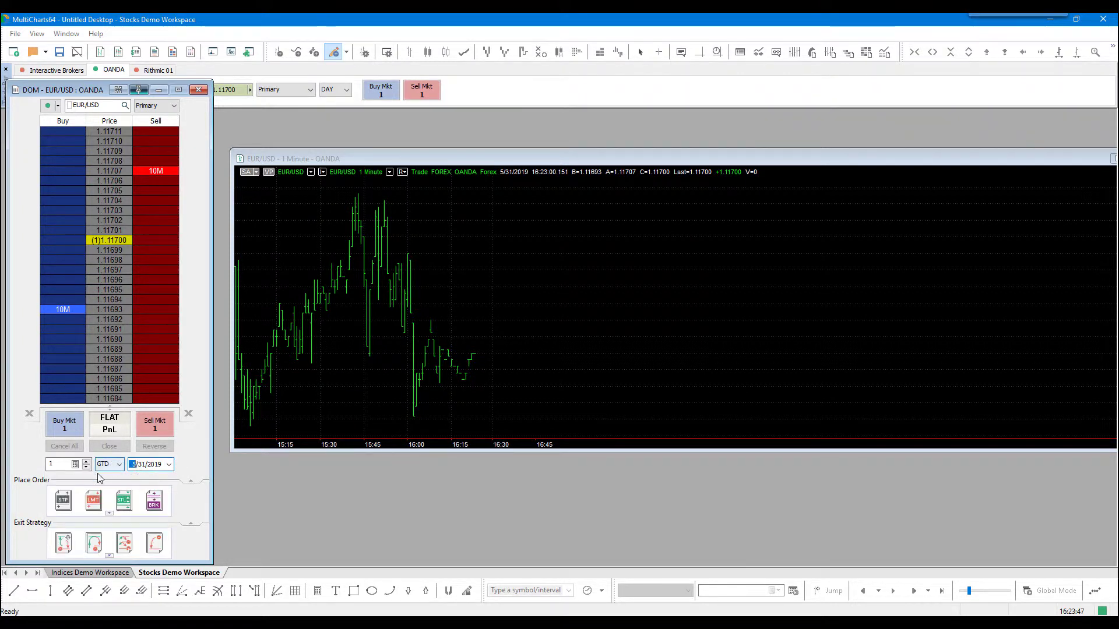
- Scroll the order-type shortcut row toward the Fade and buy/sell shortcuts
{"action": "left_click", "coordinate": [109, 513]}
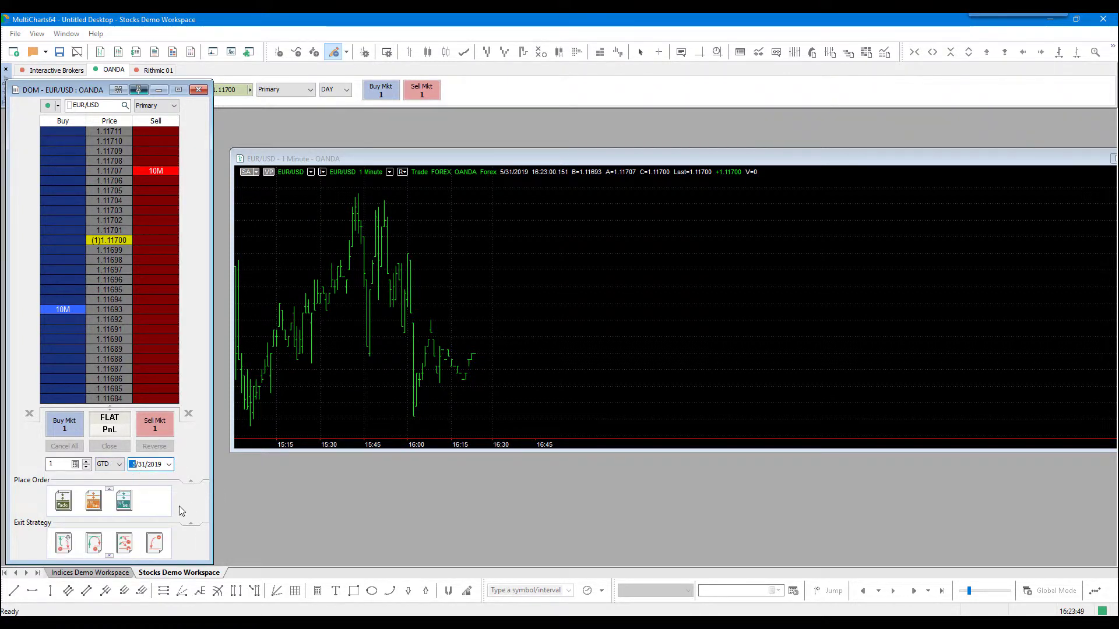
{"action": "scroll", "coordinate": [179, 511], "scroll_direction": "up", "scroll_amount": 1}
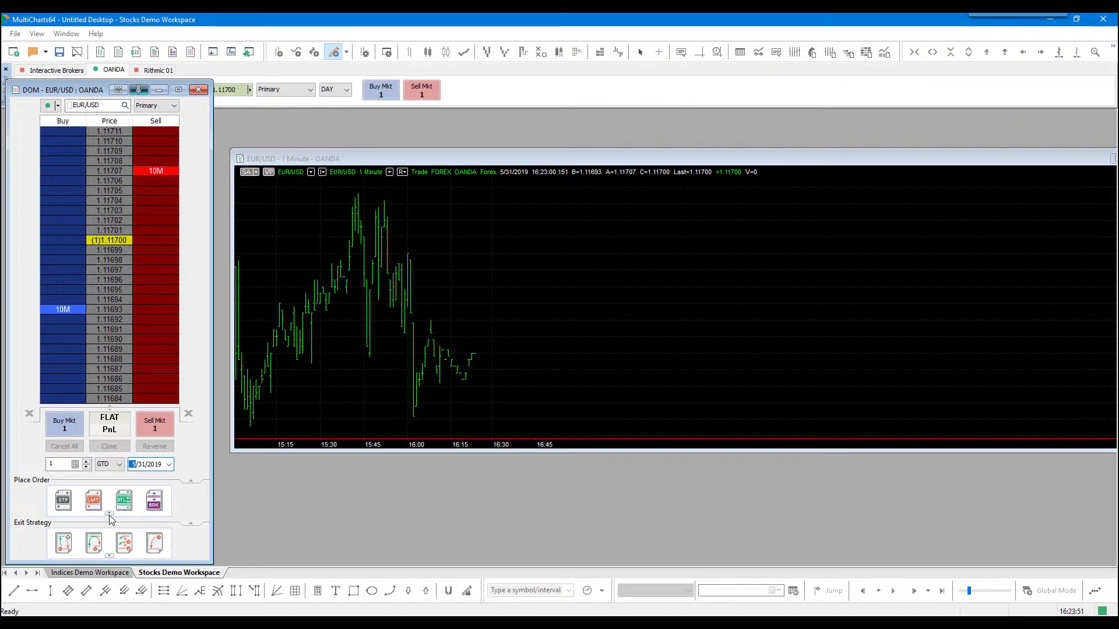
{"action": "left_click", "coordinate": [110, 515]}
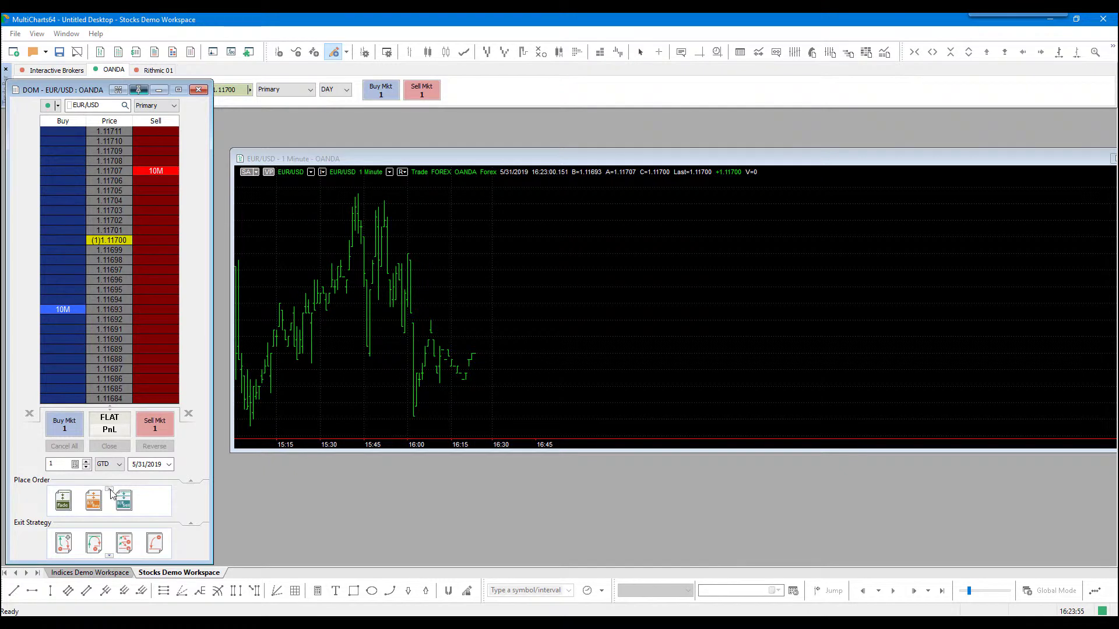
{"action": "scroll", "coordinate": [83, 499], "scroll_direction": "up", "scroll_amount": 1}
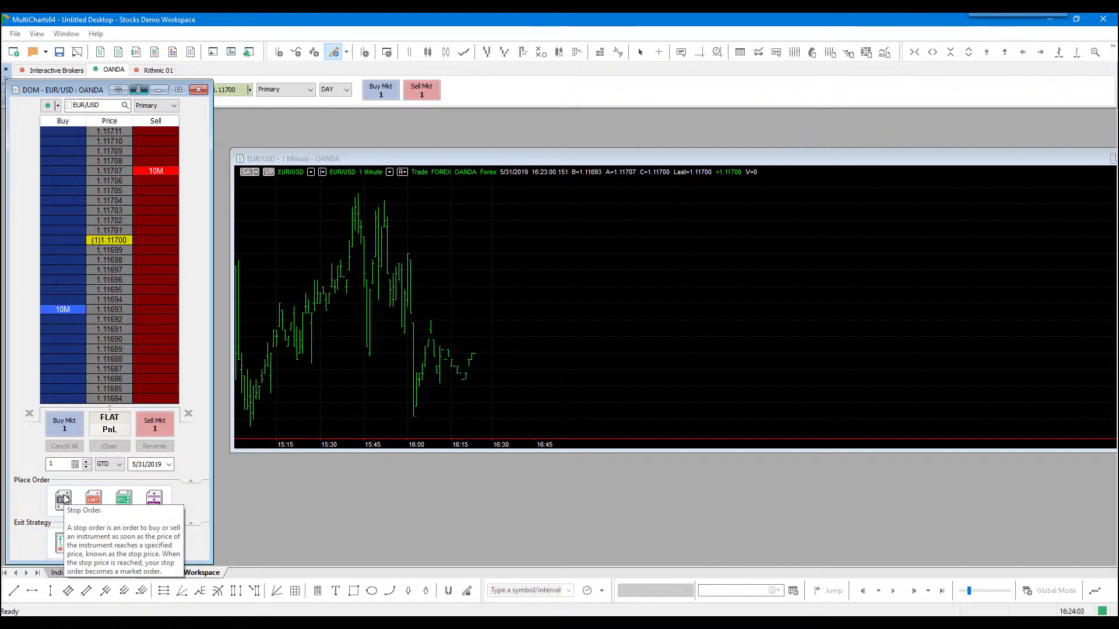
{"action": "left_click", "coordinate": [63, 500]}
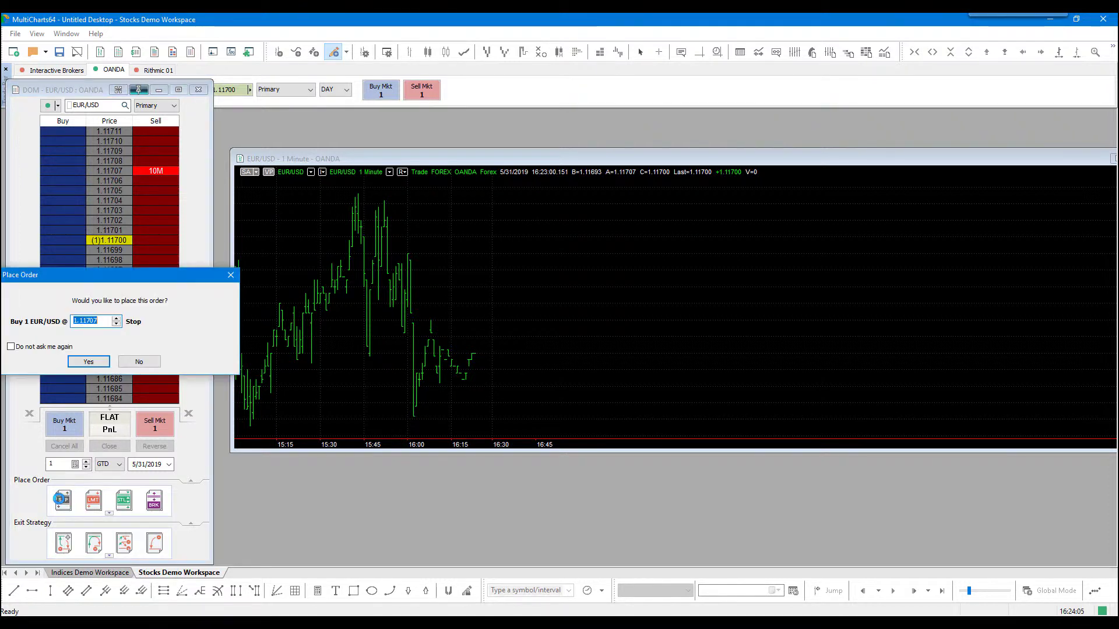
{"action": "left_click_drag", "start_coordinate": [109, 278], "coordinate": [129, 283]}
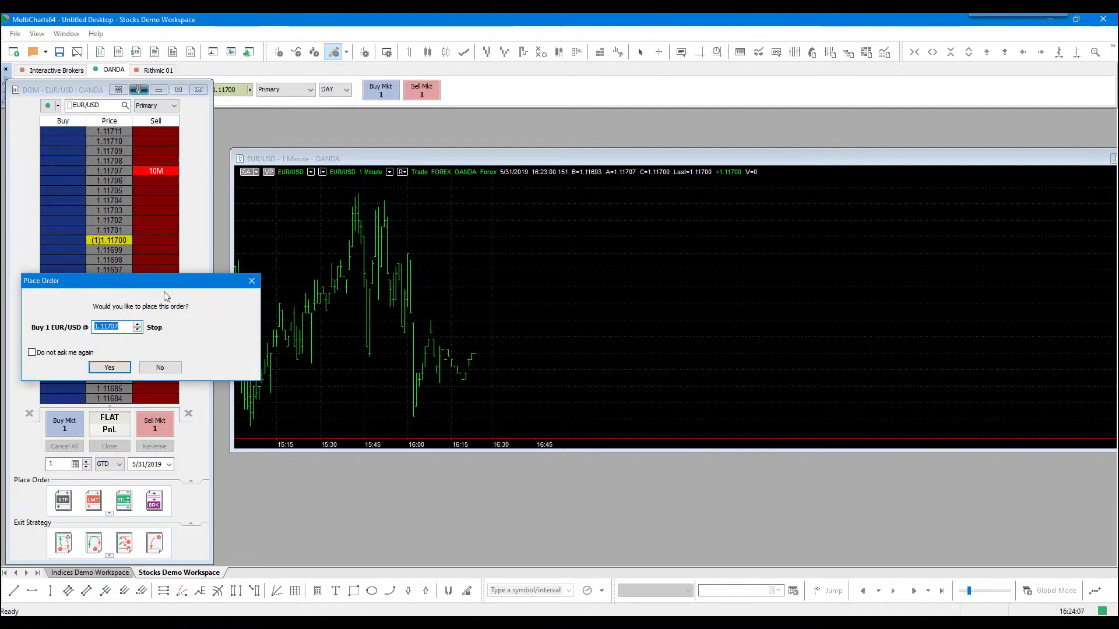
{"action": "left_click", "coordinate": [252, 280]}
{"action": "left_click_drag", "start_coordinate": [63, 507], "coordinate": [77, 482]}
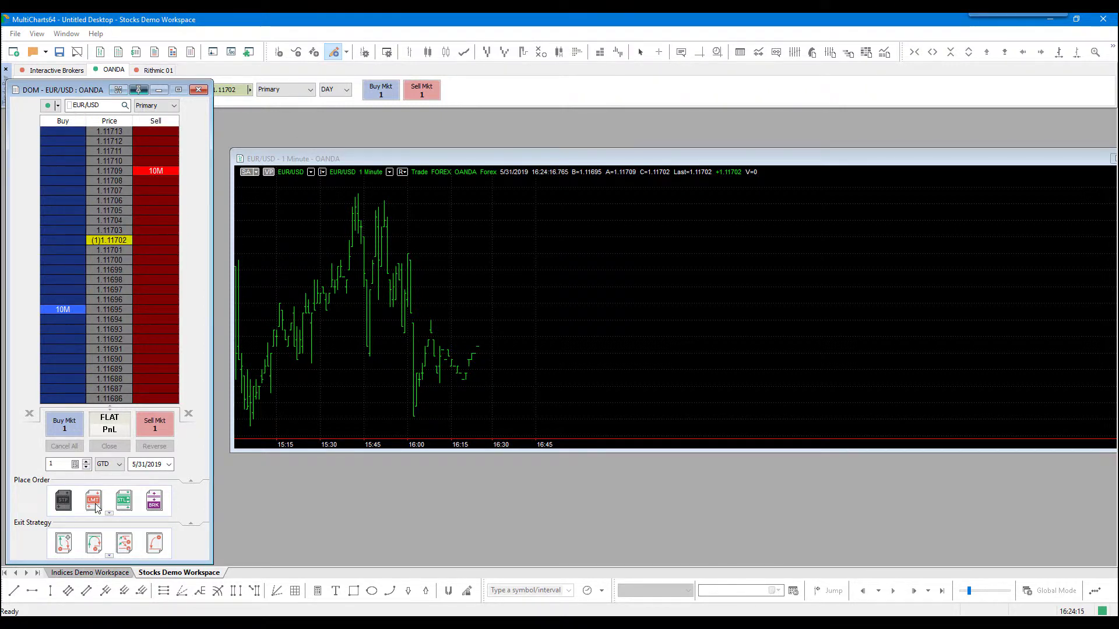
{"action": "left_click", "coordinate": [93, 505]}
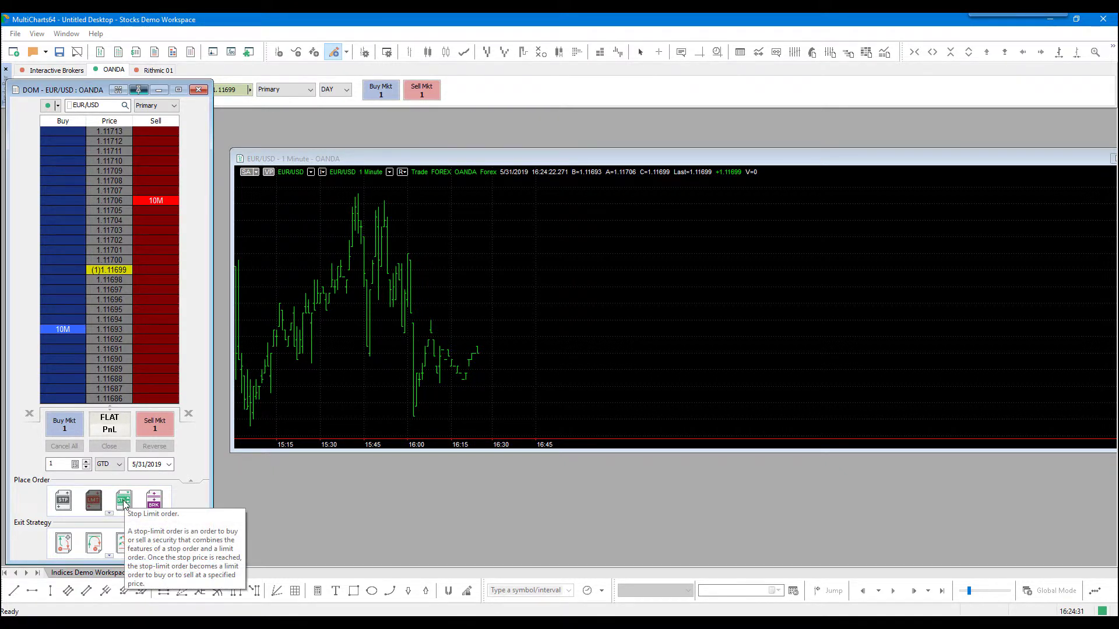
{"action": "mouse_move", "coordinate": [123, 502]}
{"action": "left_mouse_down"}
{"action": "mouse_move", "coordinate": [144, 453]}
{"action": "mouse_move", "coordinate": [168, 212]}
{"action": "mouse_move", "coordinate": [134, 361]}
{"action": "mouse_move", "coordinate": [124, 504]}
{"action": "left_mouse_up"}
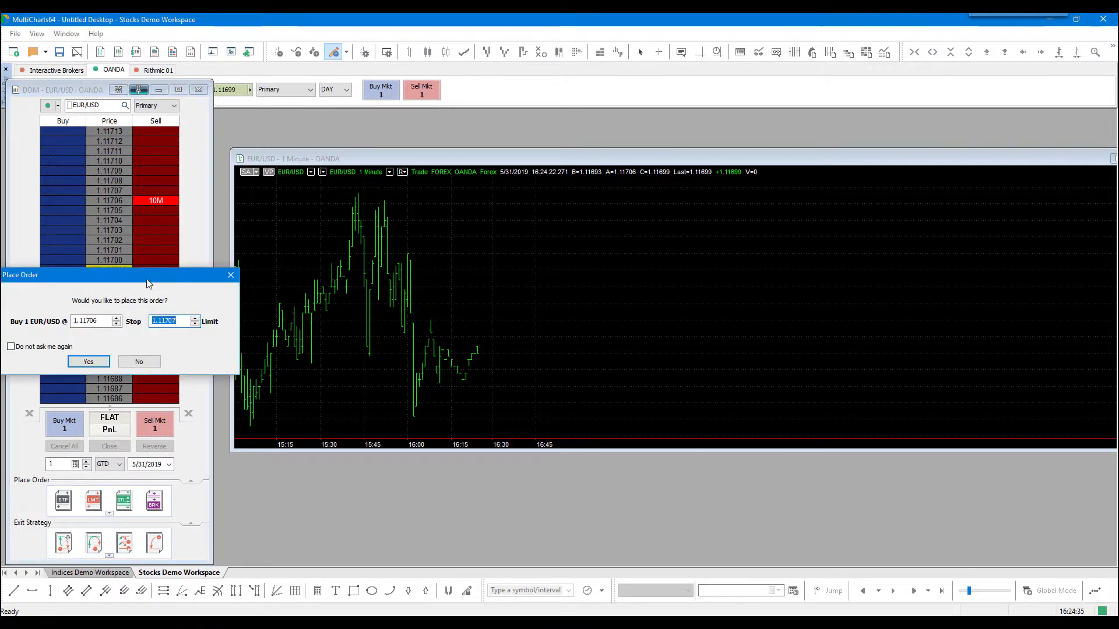
{"action": "left_click_drag", "start_coordinate": [216, 328], "coordinate": [202, 329]}
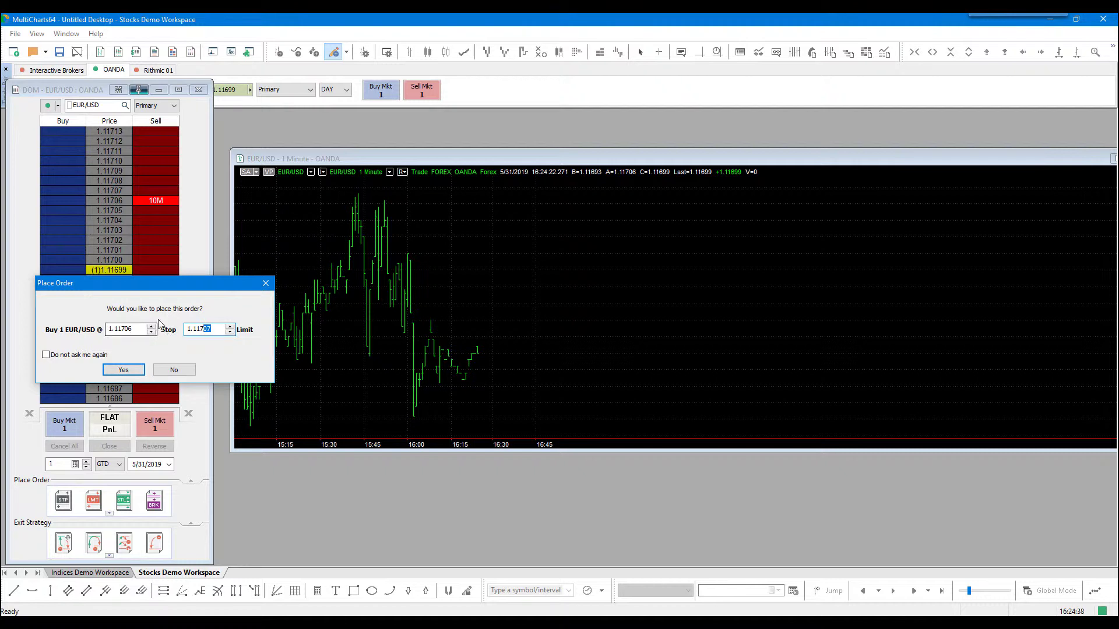
{"action": "left_click", "coordinate": [174, 369]}
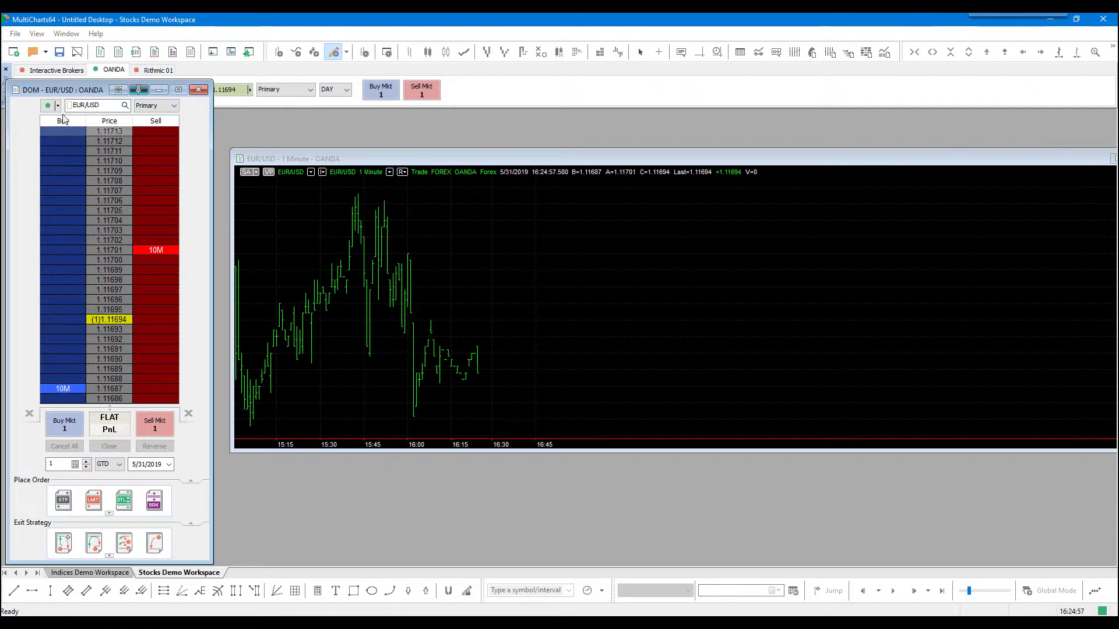
- Advance the Place Order icon row to the Fade and buy/sell entry shortcuts
{"action": "left_click", "coordinate": [109, 514]}
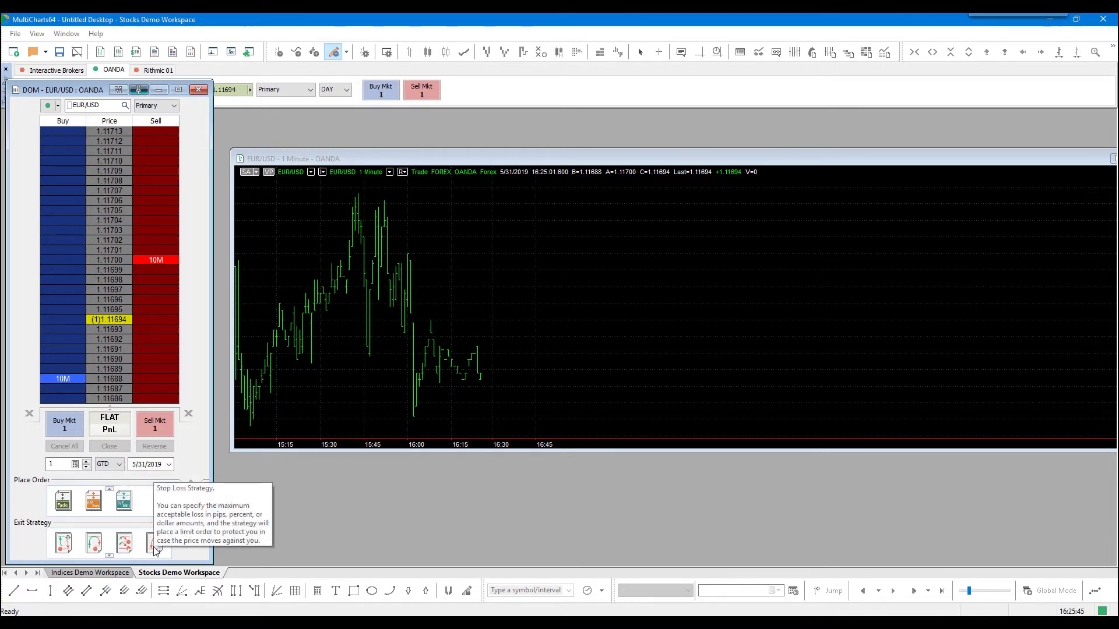
- Page the Exit Strategy row forward and back, then restore the STP/LMT/STL/BRK Place Order shortcuts
{"action": "left_click", "coordinate": [109, 557]}
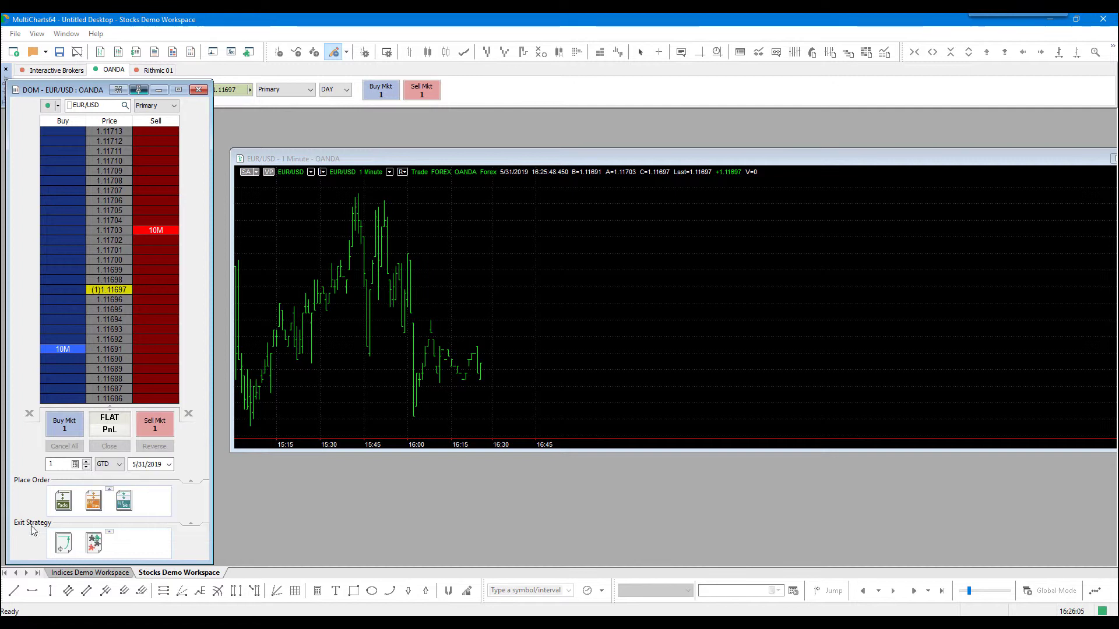
{"action": "left_click", "coordinate": [109, 531]}
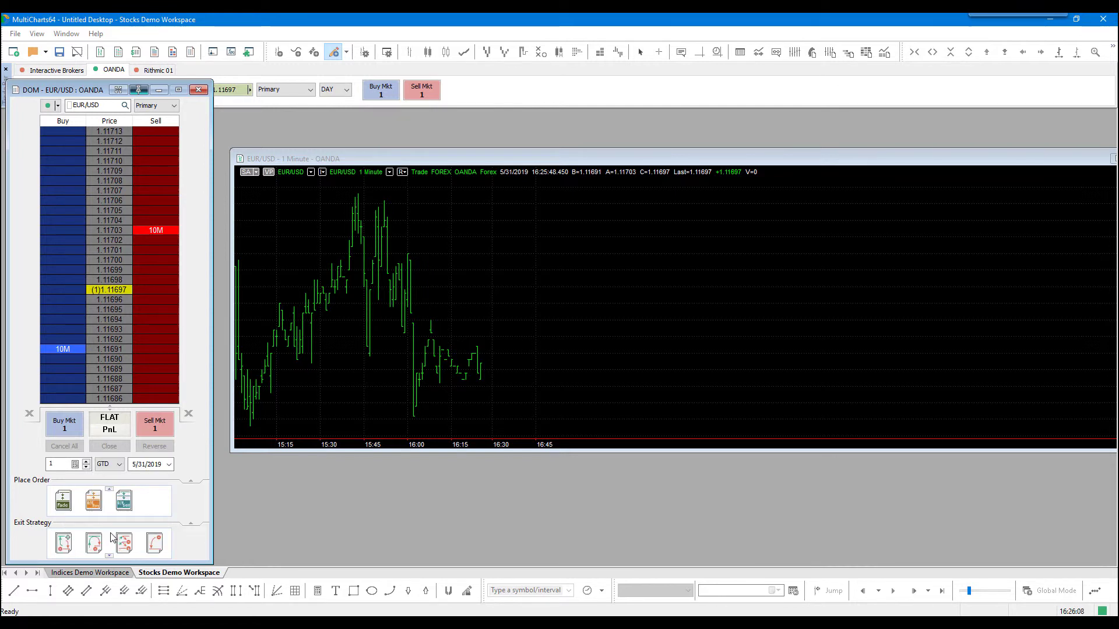
{"action": "left_click", "coordinate": [111, 490]}
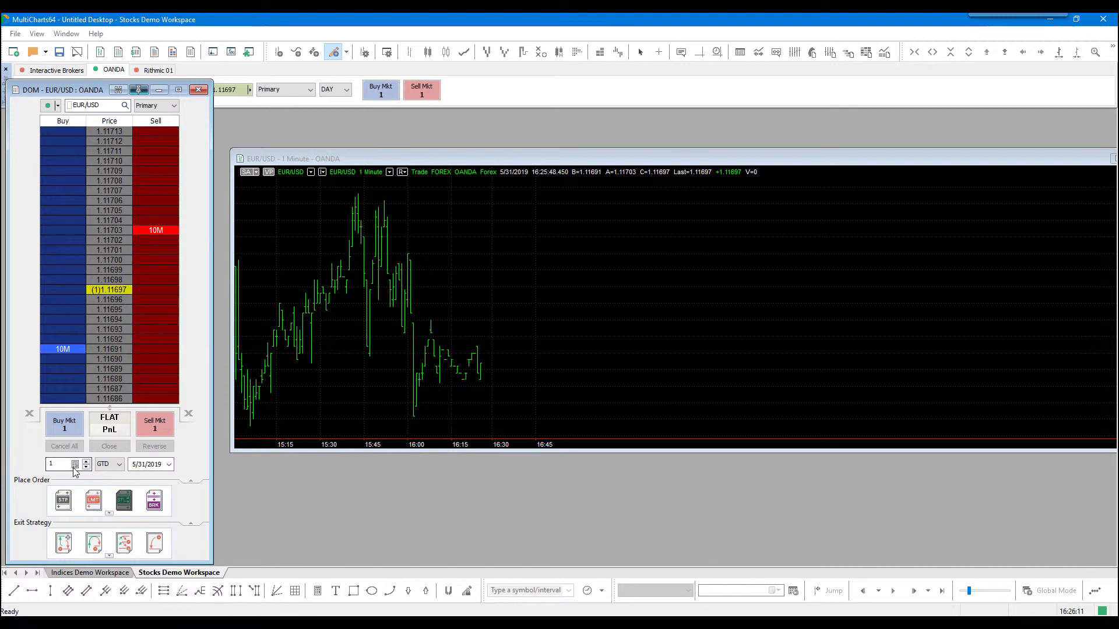